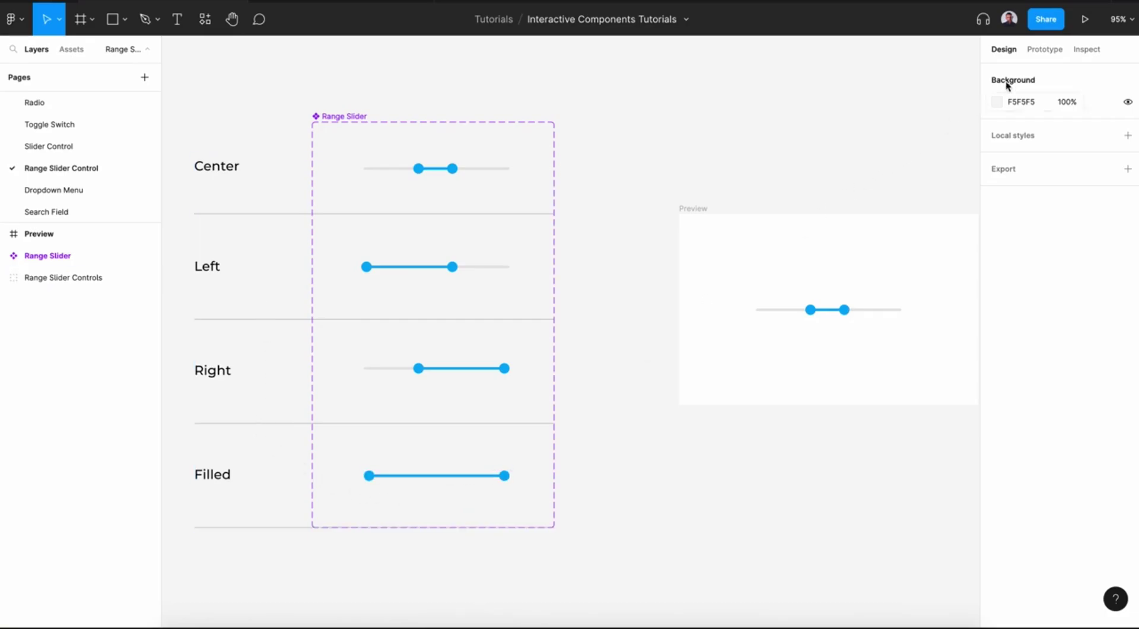
- Review the Range Slider variants' On drag connections, then present the Preview frame as a prototype
click(1038, 53)
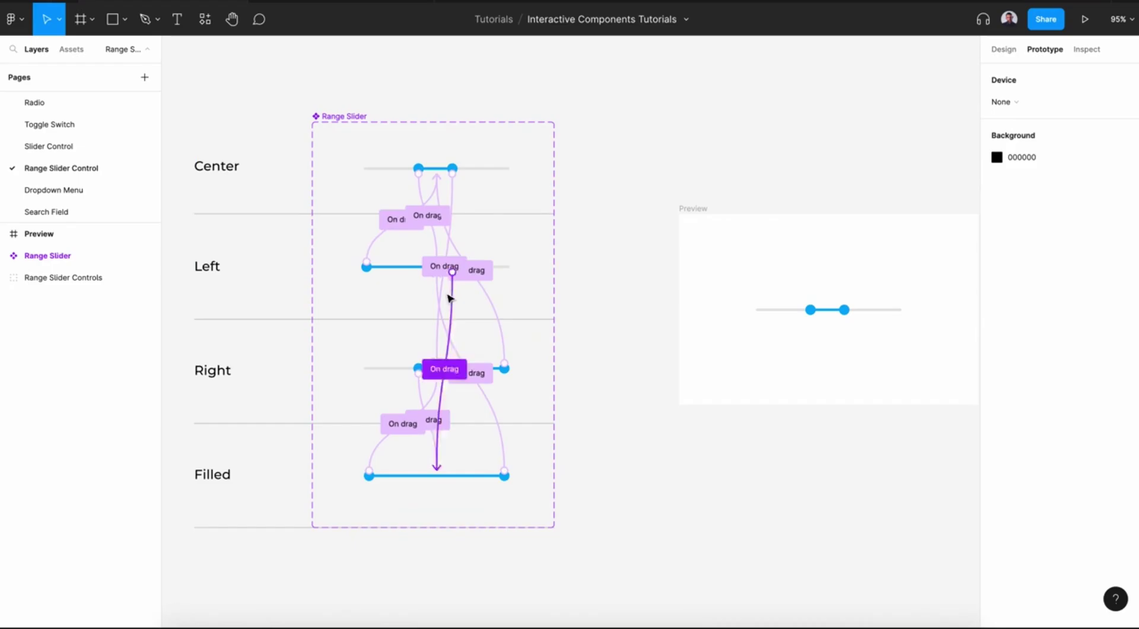
click(702, 210)
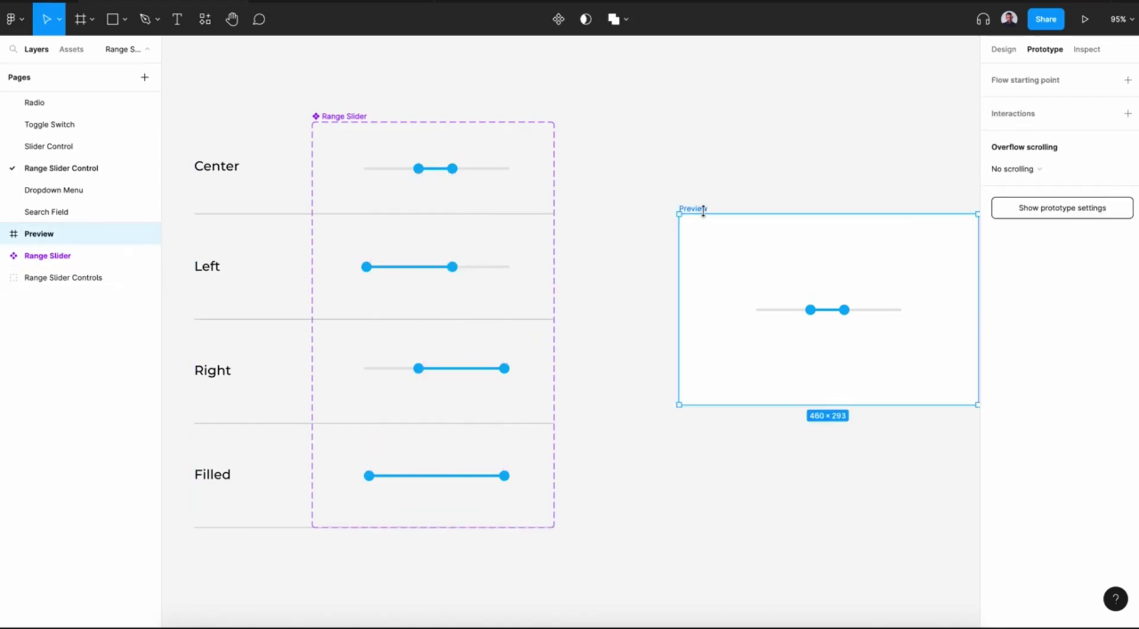
click(349, 3)
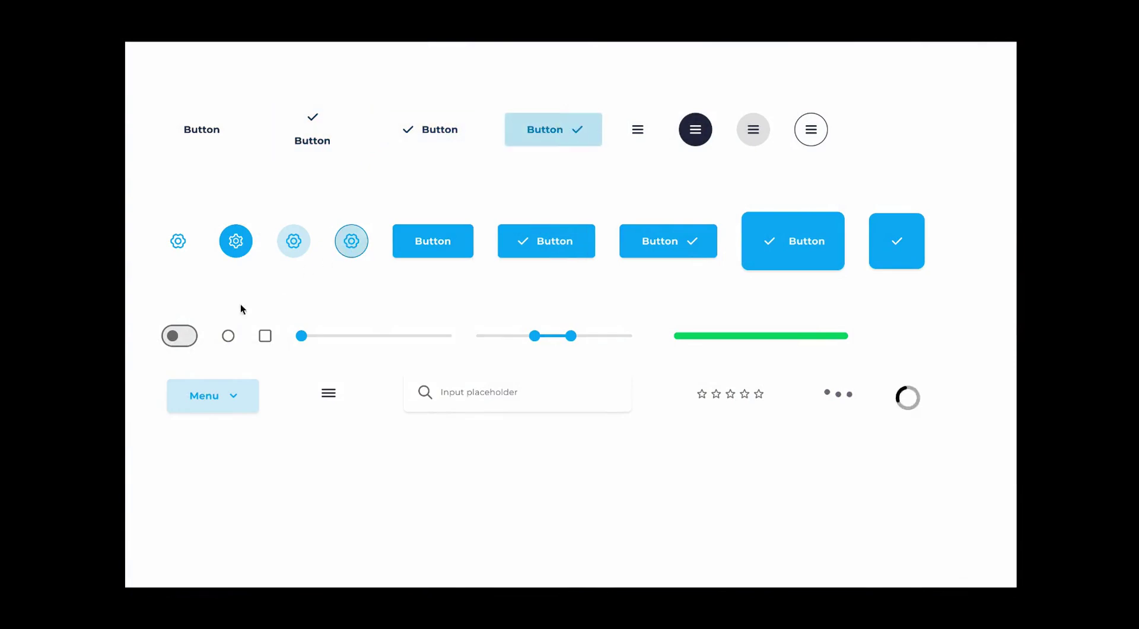
- Try the toggle, radio button, both sliders, the Menu dropdown and the search input
click(179, 336)
click(228, 335)
click(366, 335)
click(534, 336)
drag(567, 337, 626, 337)
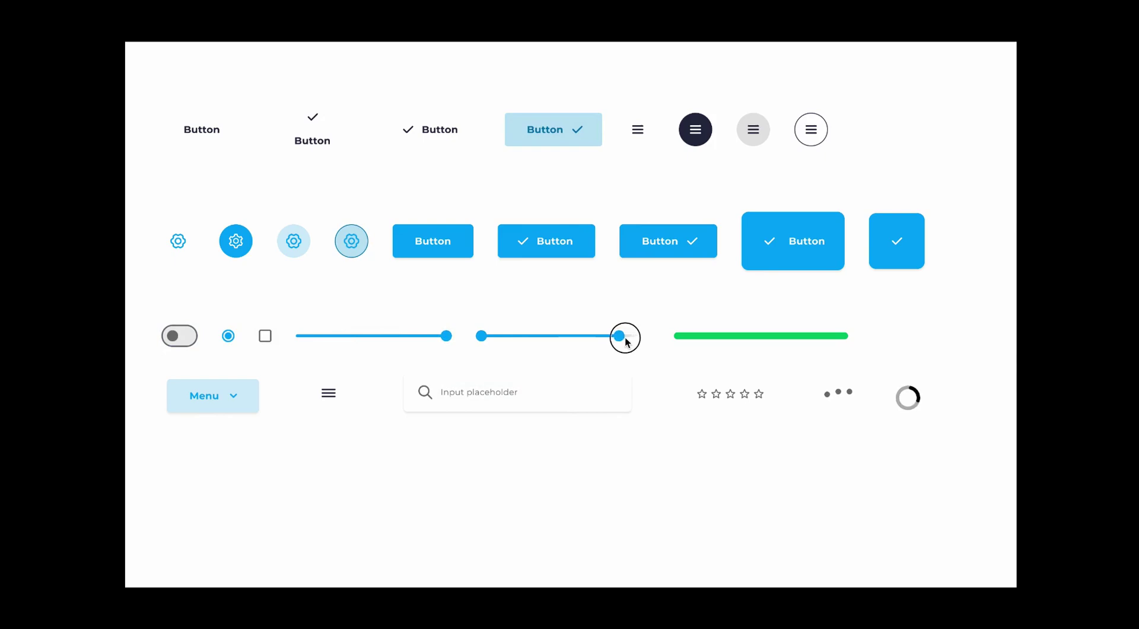
click(243, 405)
mouse_move(350, 431)
click(483, 392)
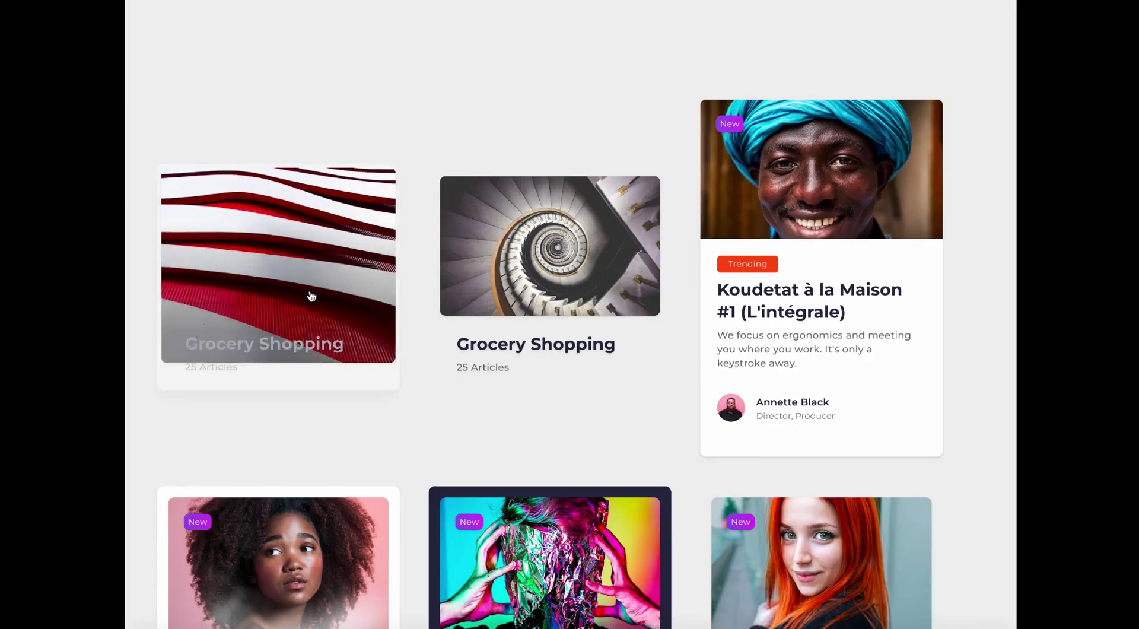
- Highlight the left, middle and right image cards, then scroll down the prototype
click(311, 296)
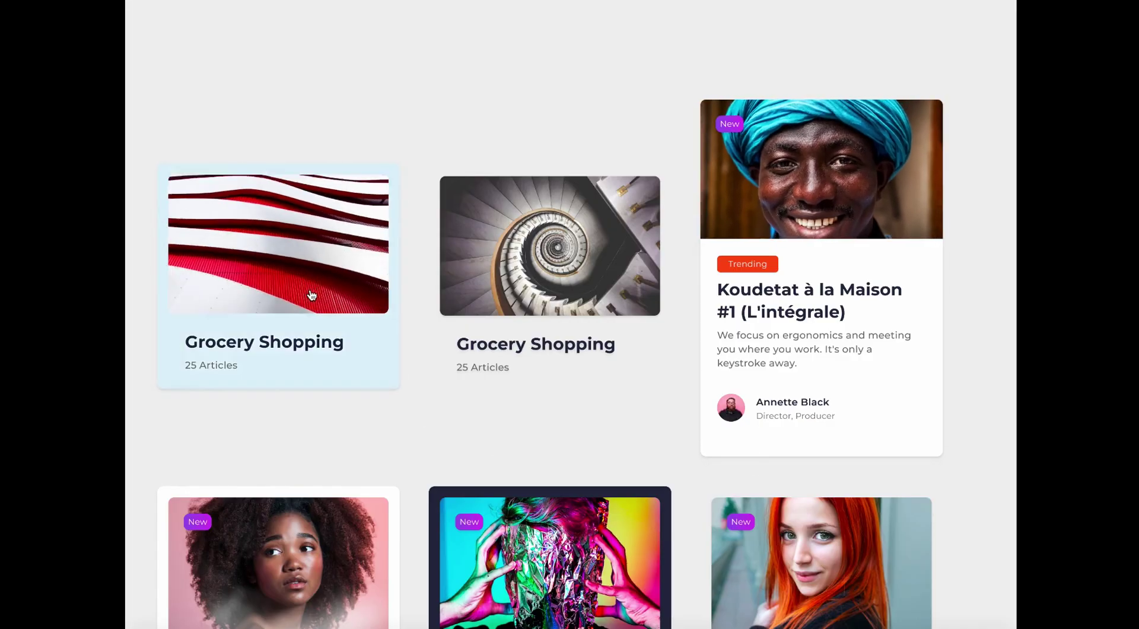
click(550, 267)
click(822, 297)
scroll(816, 285, down, 6)
scroll(381, 252, down, 10)
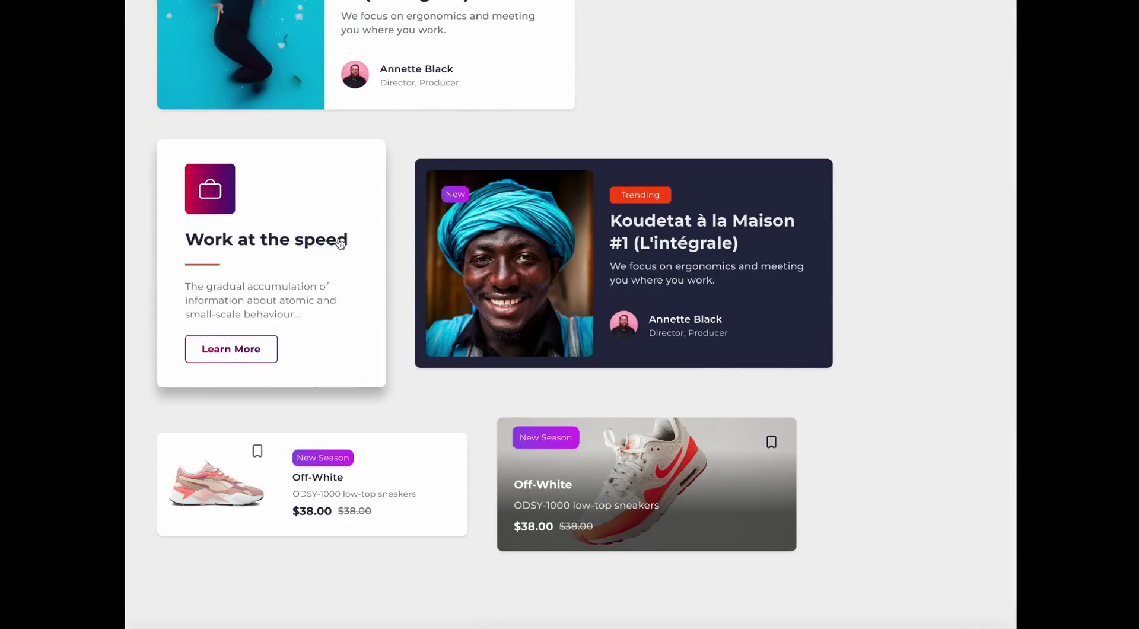
- Highlight the 'Work at the speed' card and select the dark, left and white sneaker cards
click(340, 243)
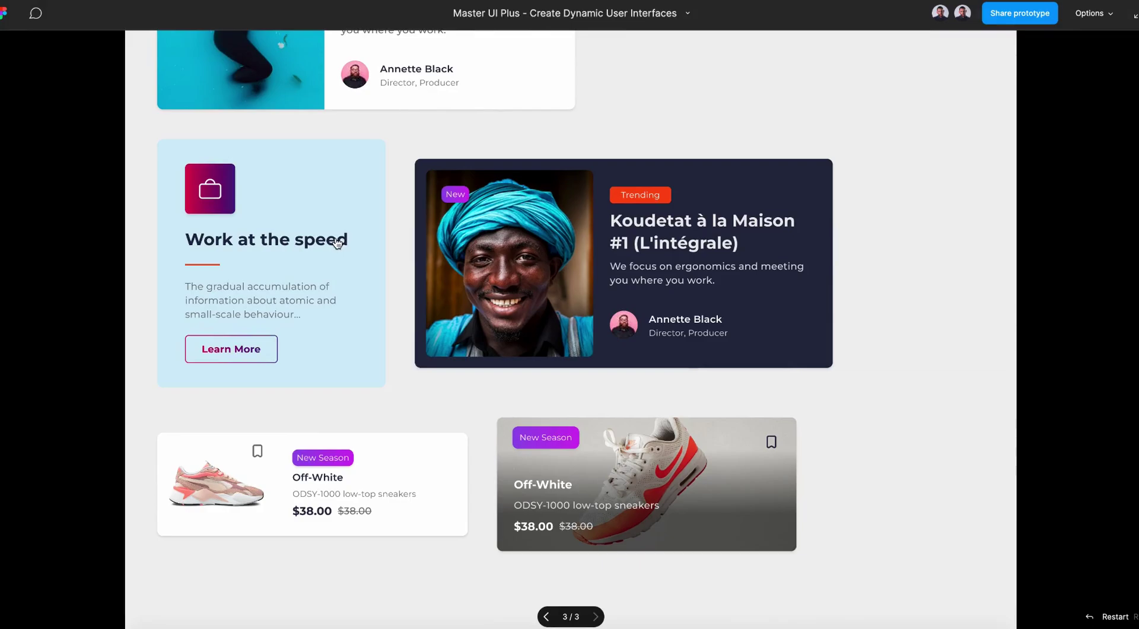
scroll(592, 355, down, 4)
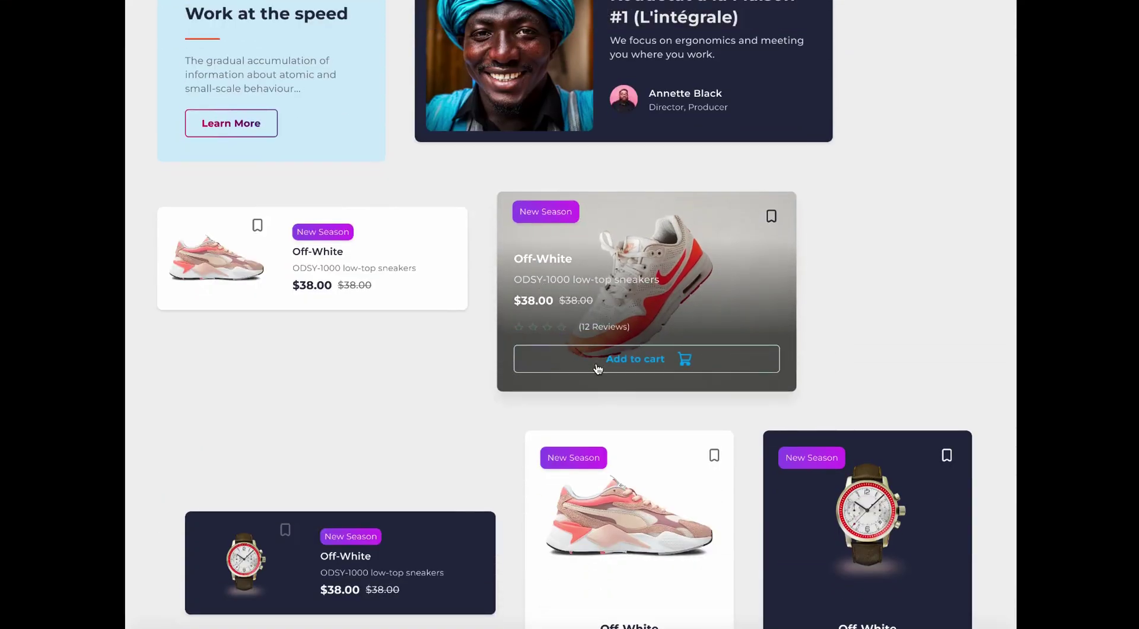
click(792, 270)
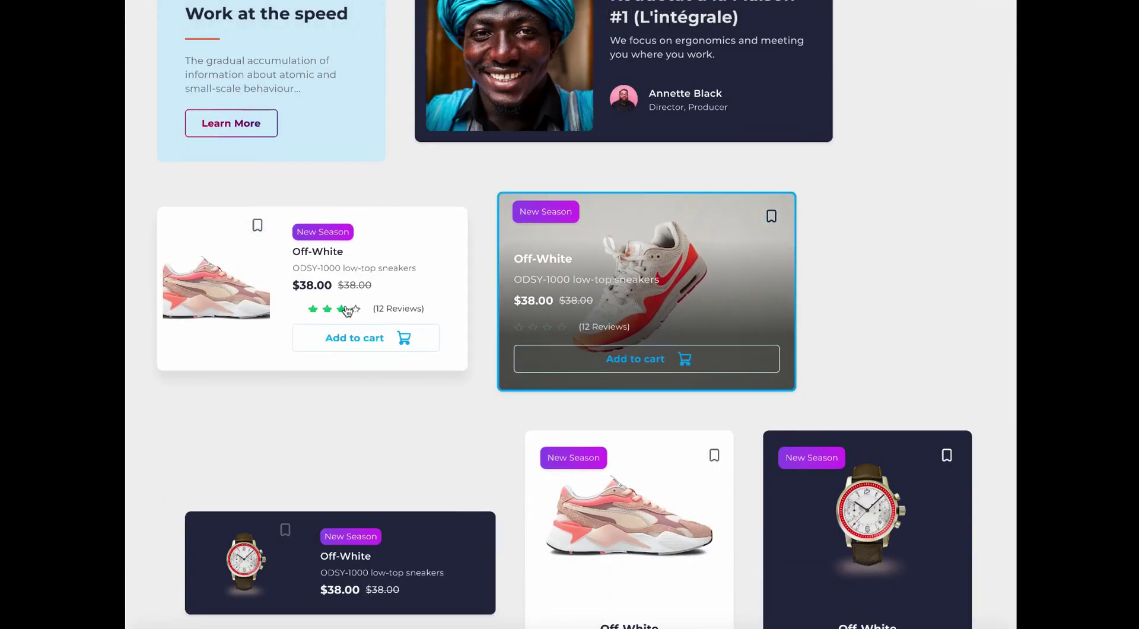
click(339, 339)
scroll(496, 437, down, 4)
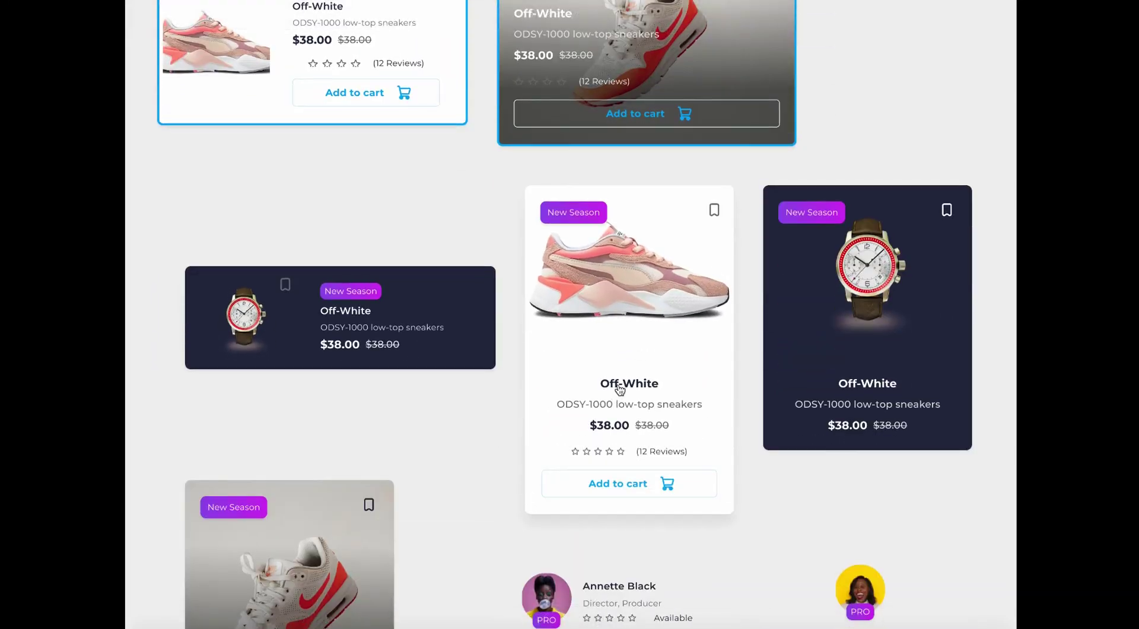
click(662, 351)
scroll(806, 415, down, 2)
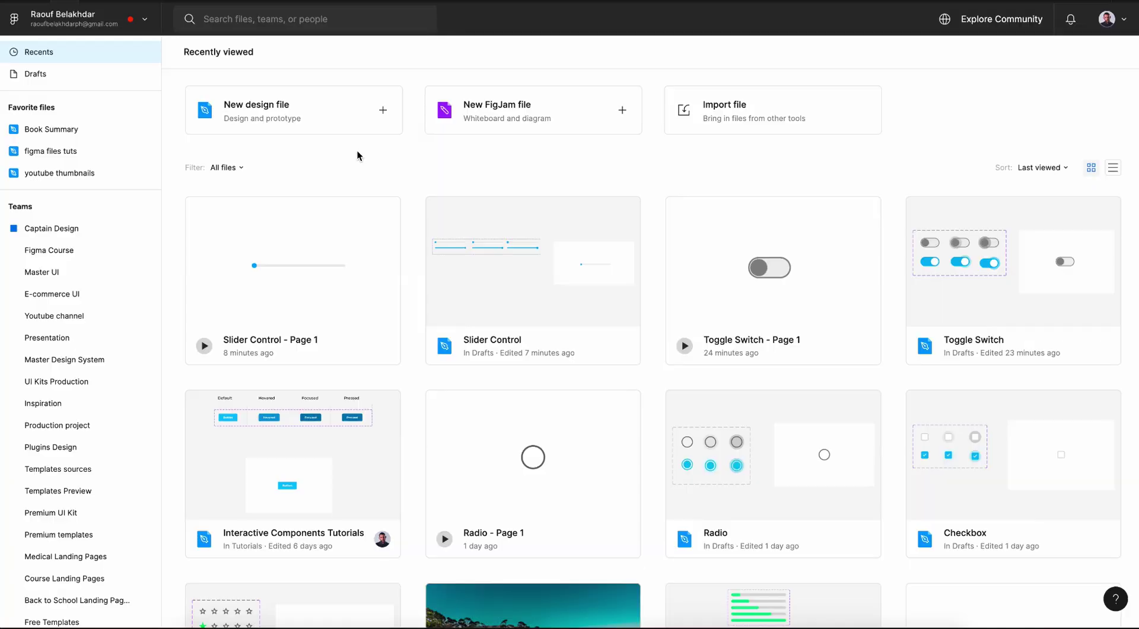
- Create a new design file named 'Range slider control'
click(334, 123)
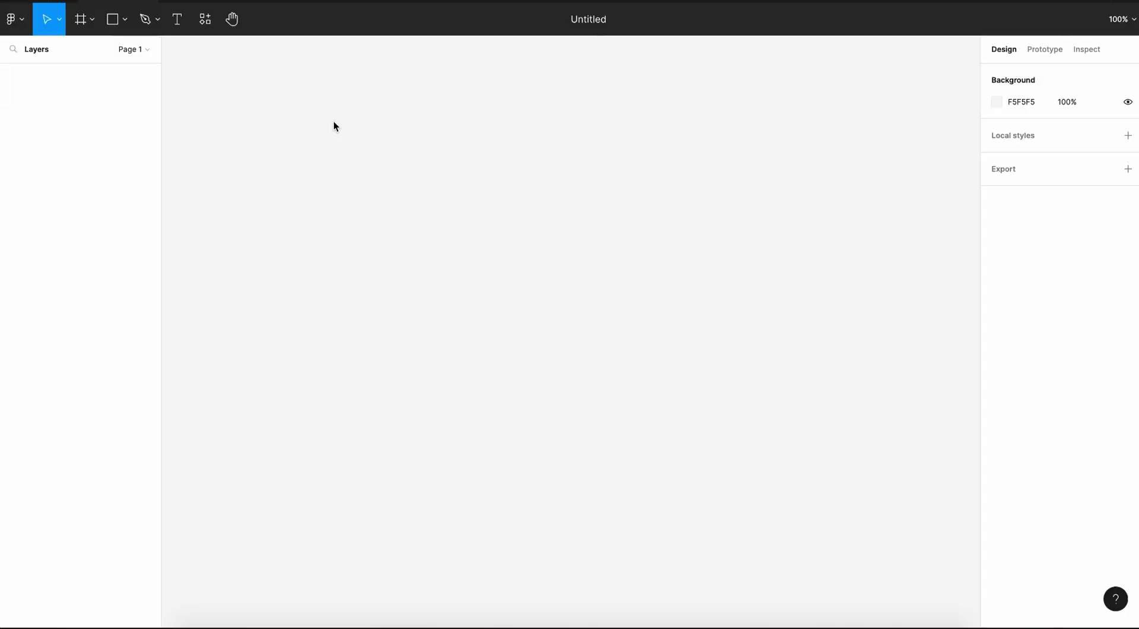
click(590, 23)
text(Range)
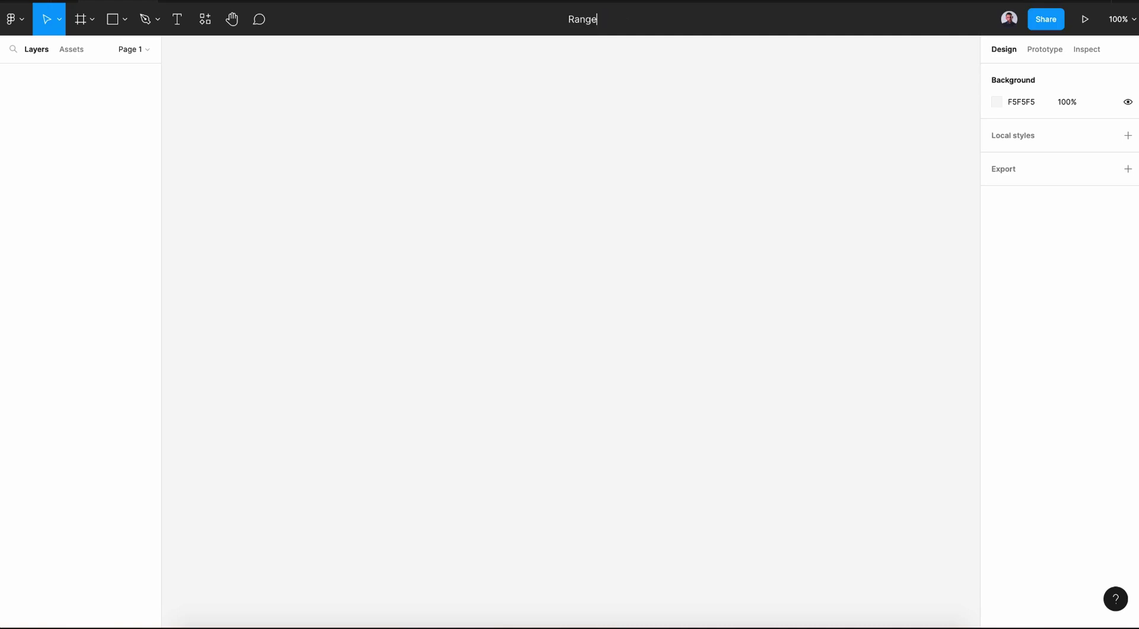
text( slider control)
key(Return)
- Draw a 300 × 8 rectangle with corner radius 25 as the slider track
click(108, 27)
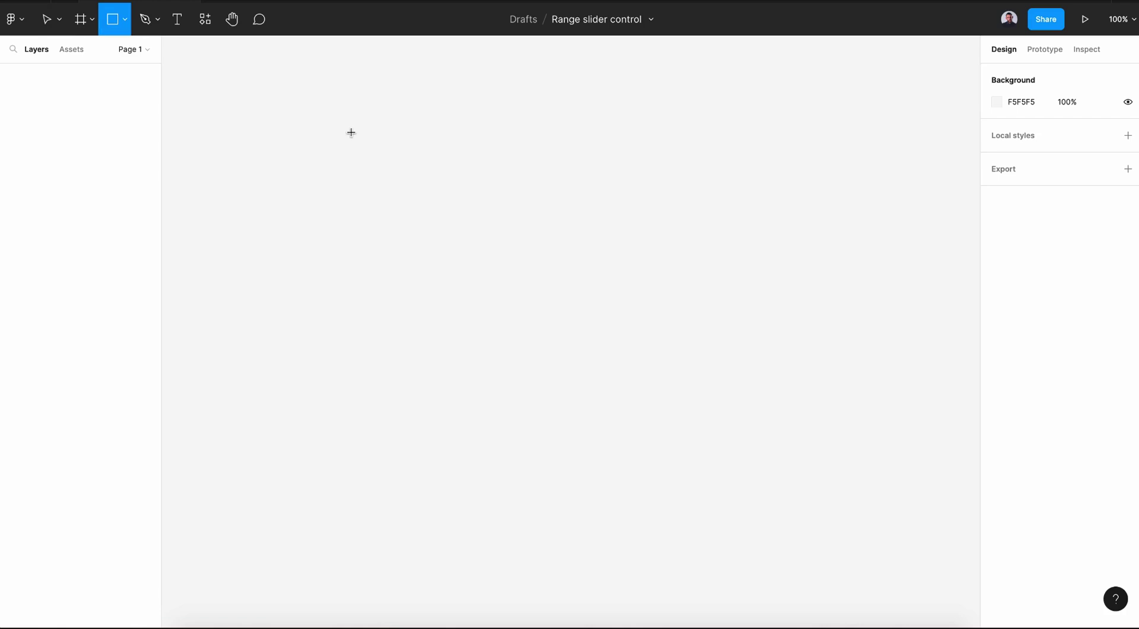
mouse_move(349, 133)
mouse_down()
mouse_move(605, 165)
mouse_move(602, 151)
mouse_move(547, 146)
mouse_move(554, 139)
mouse_up()
click(1029, 137)
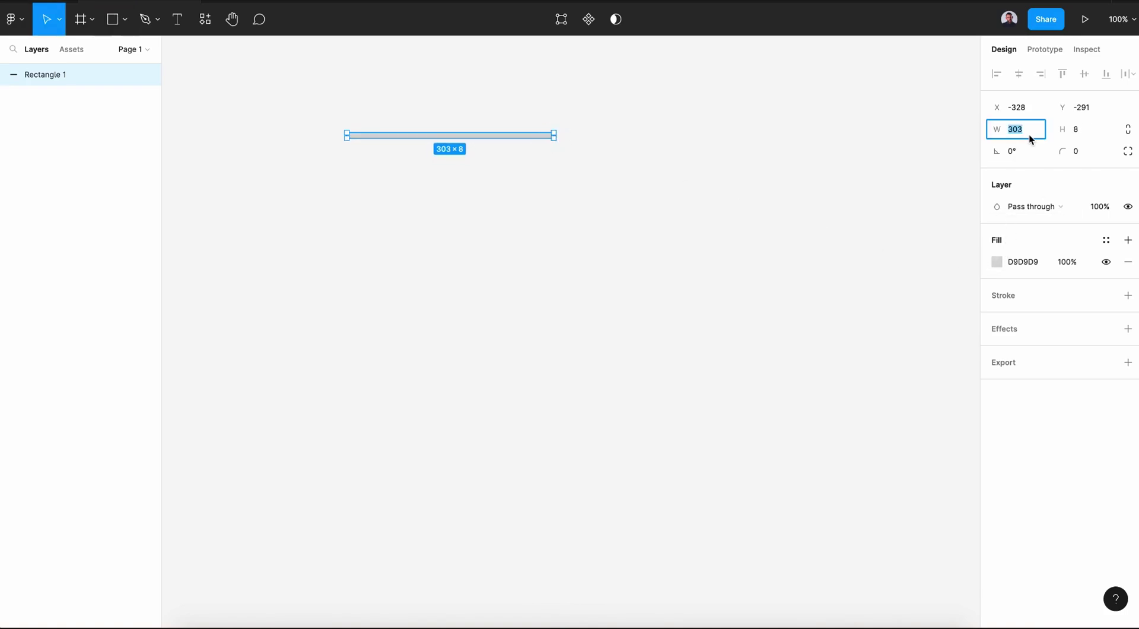
text(300)
key(Return)
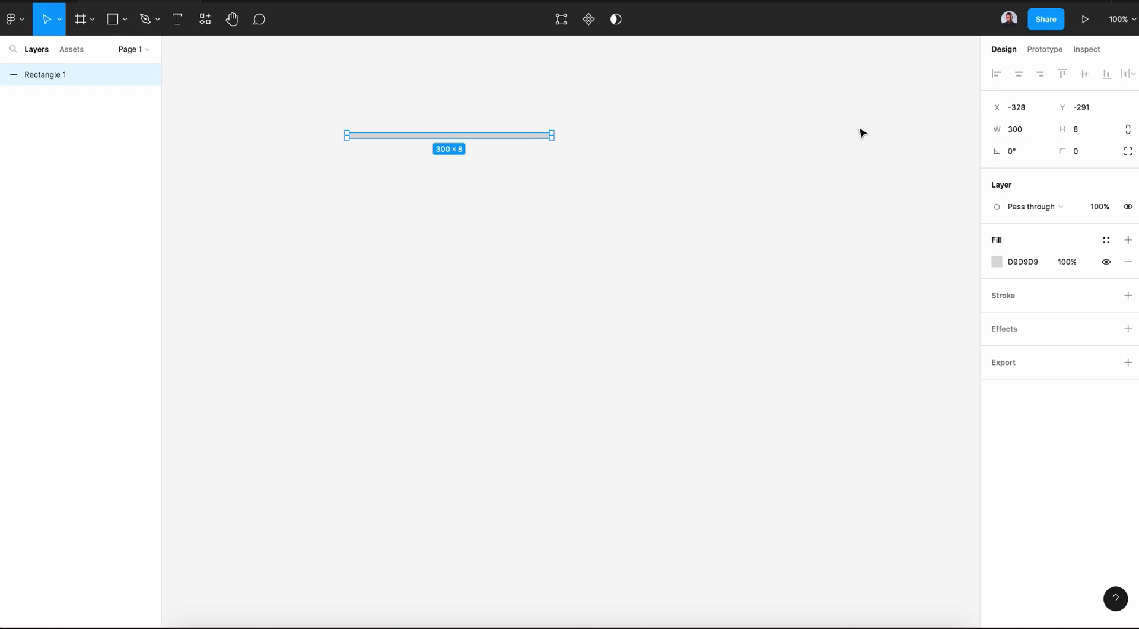
text(25)
key(Return)
- Fill the track bar with light grey ECECEC
key(shift+2)
click(993, 262)
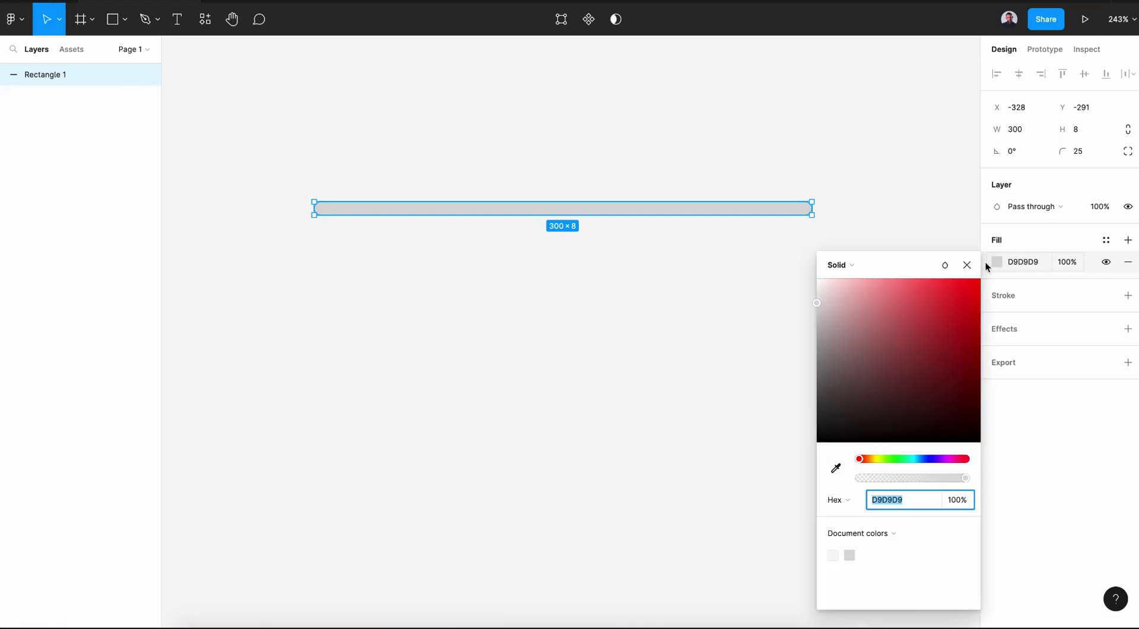
drag(824, 301, 816, 290)
click(762, 217)
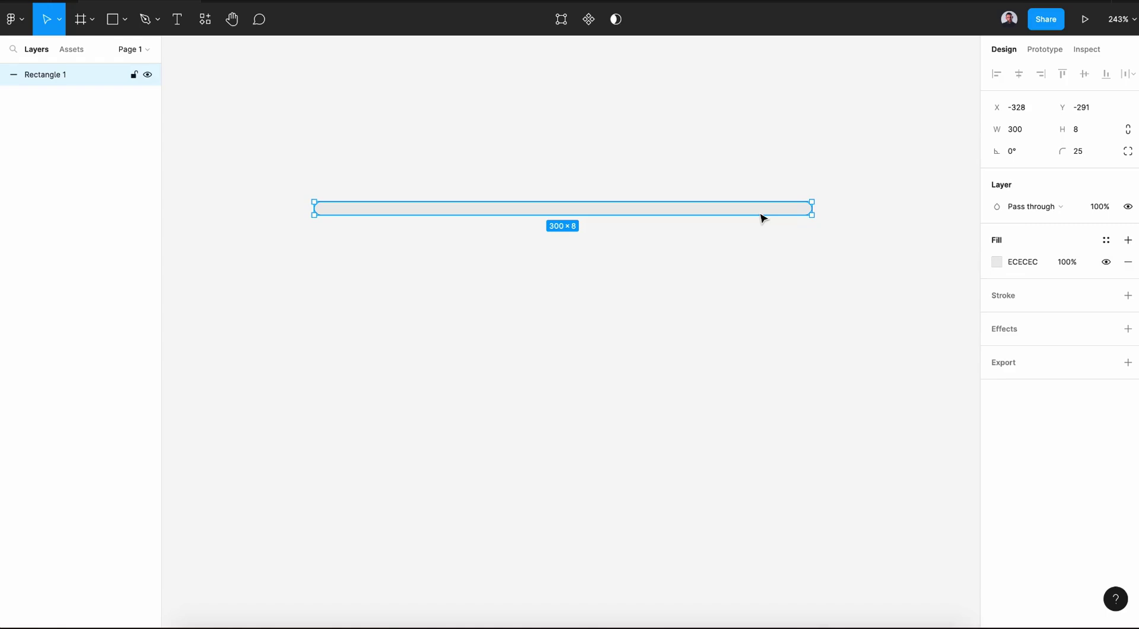
- Change the copied bar's fill to cyan 2FCAFB
click(999, 262)
drag(899, 456, 918, 460)
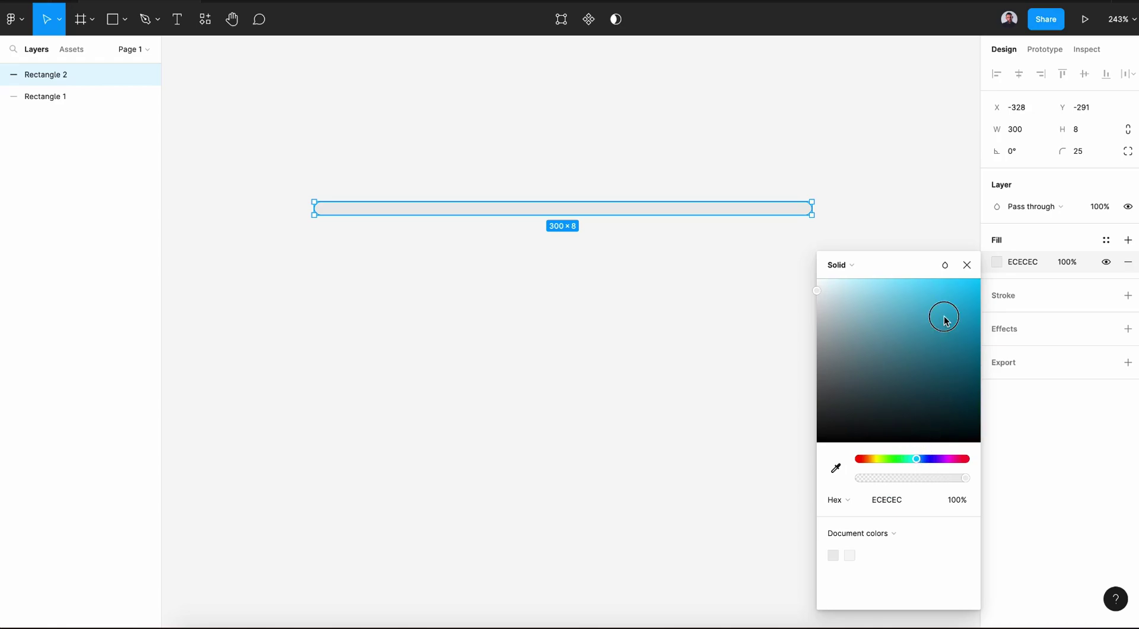
drag(944, 315, 952, 289)
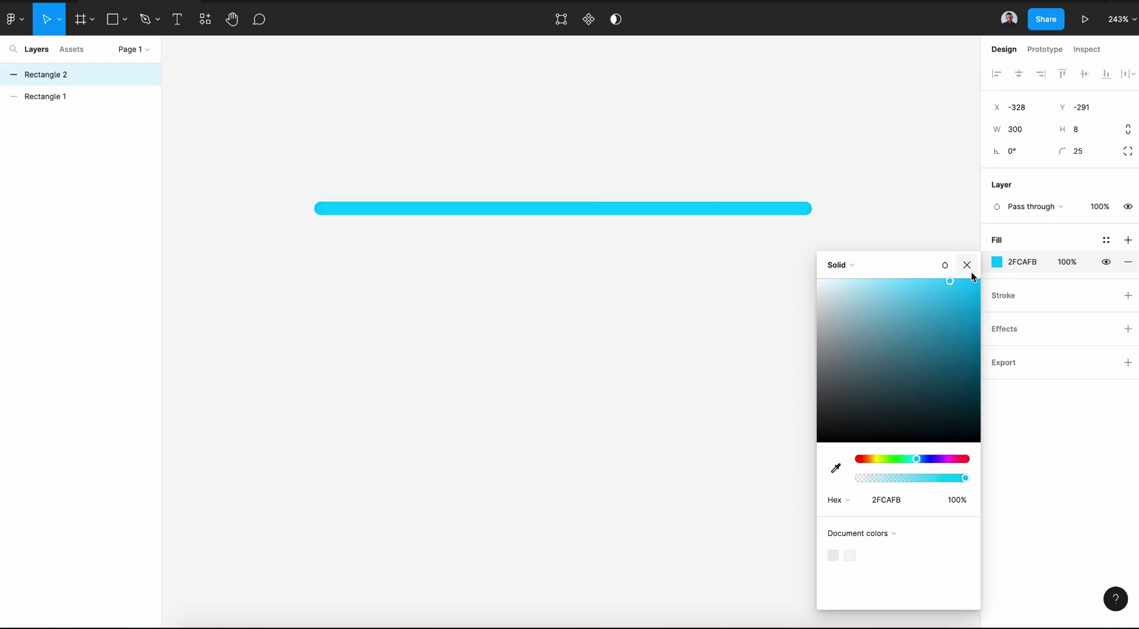
click(968, 267)
- Trim the cyan bar from both ends to about 60 px wide near the middle
drag(812, 206, 611, 208)
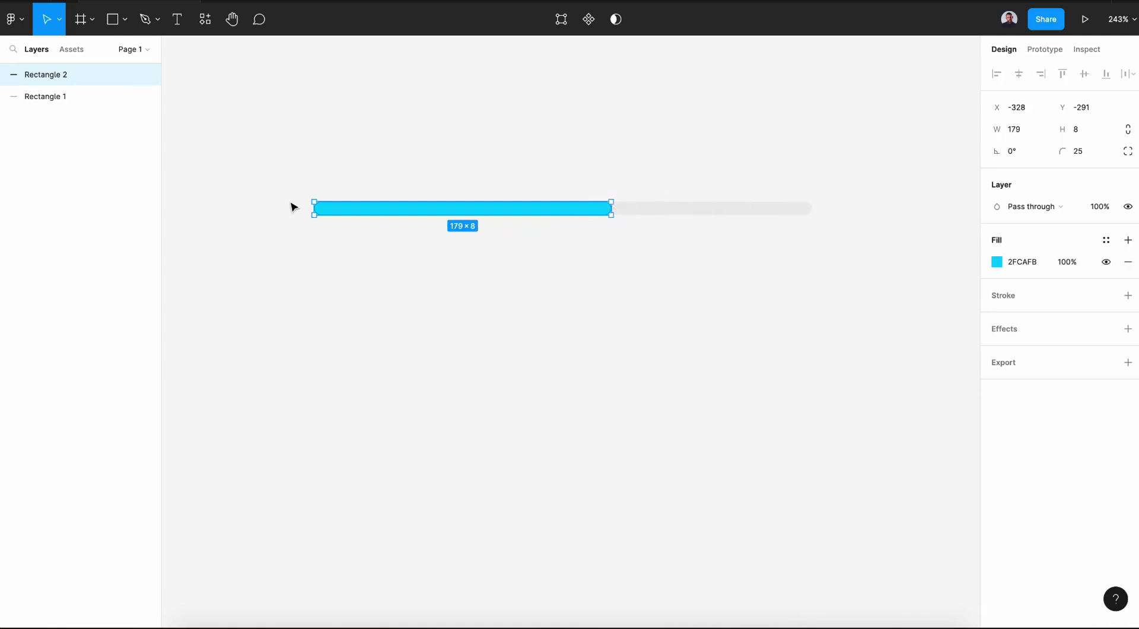
drag(313, 209, 510, 211)
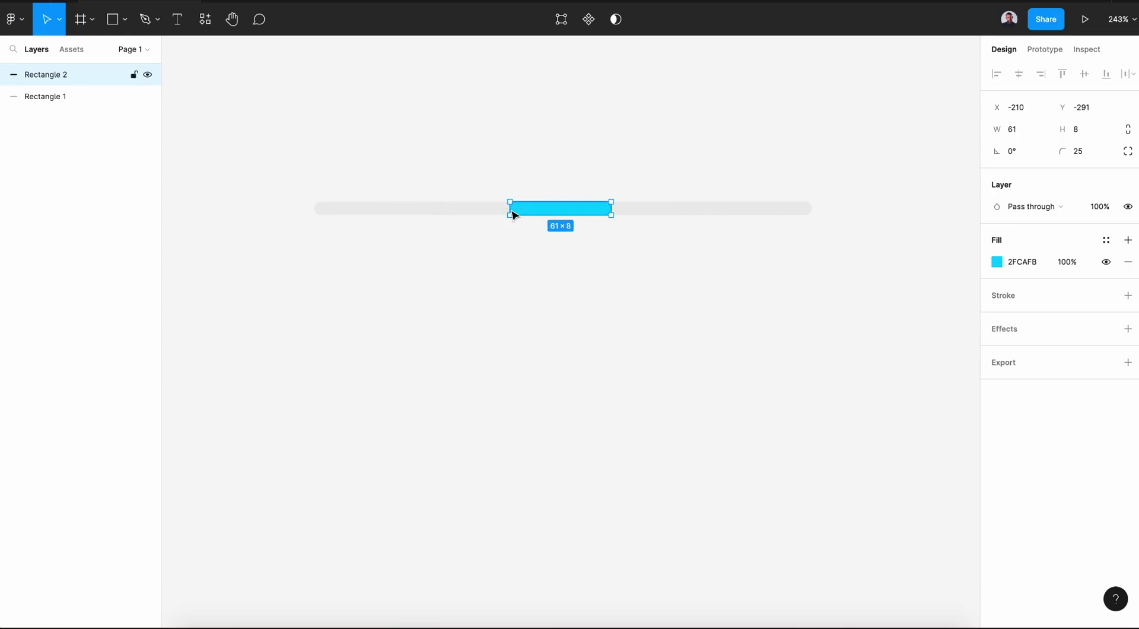
click(1019, 132)
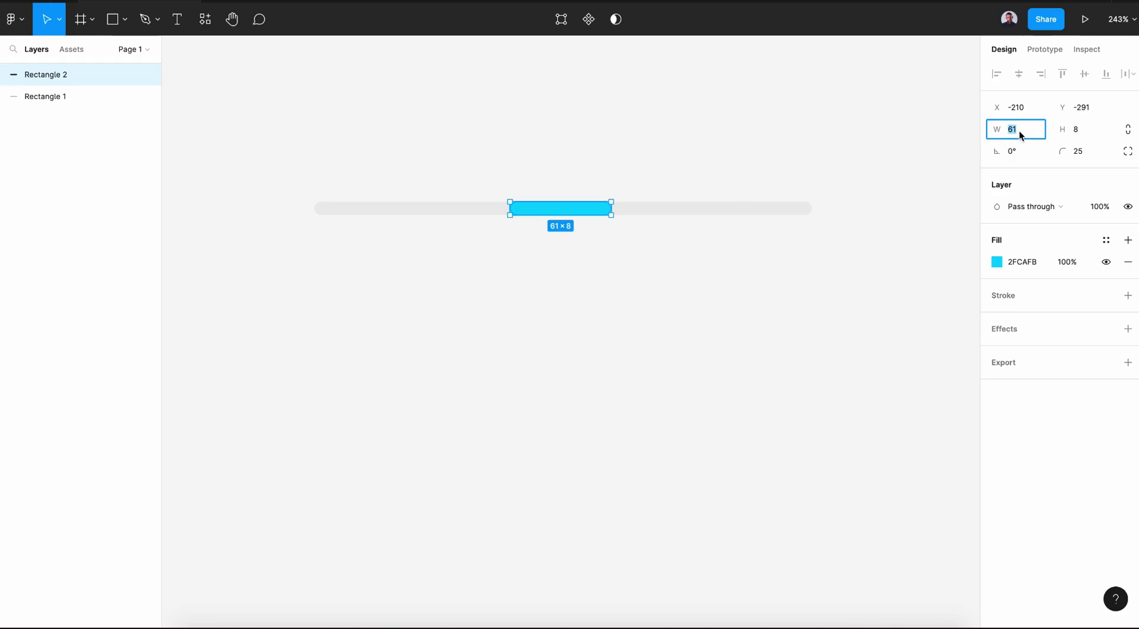
click(775, 270)
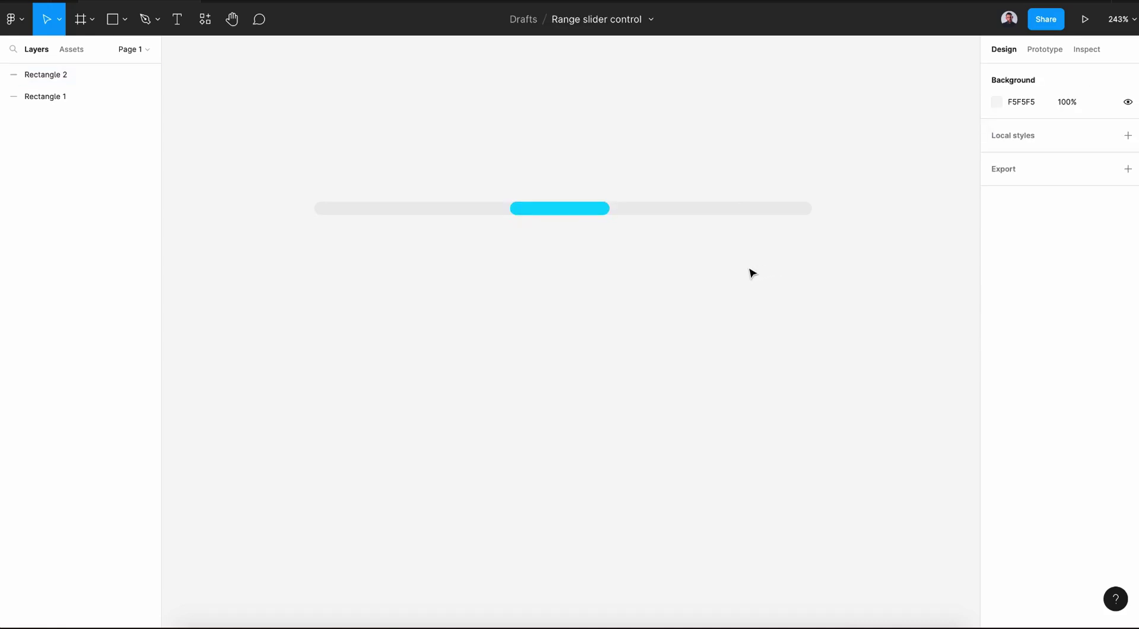
- Draw a 16 × 16 circle knob filled with the bar's cyan 2FCAFB, sampled with the eyedropper
click(124, 18)
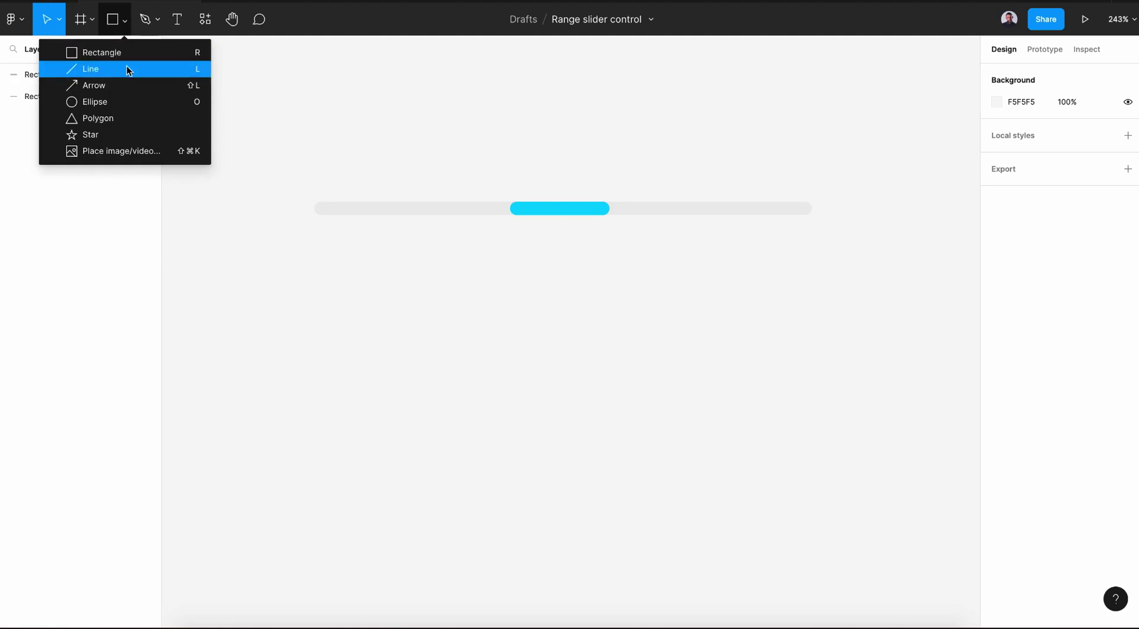
click(124, 98)
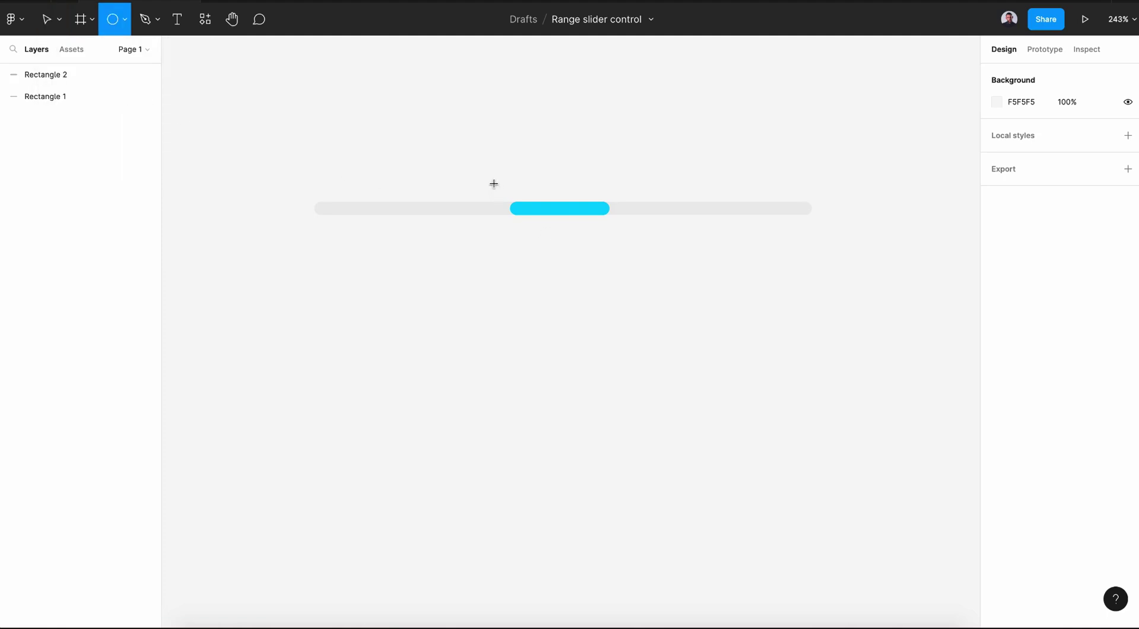
drag(494, 184, 517, 212)
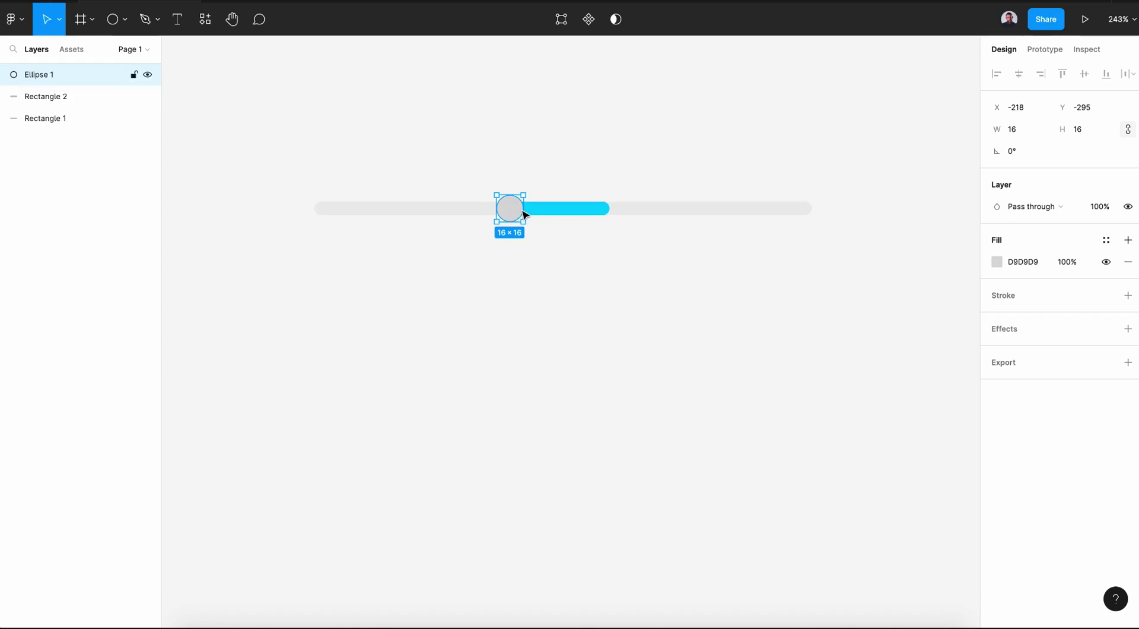
click(996, 262)
click(835, 468)
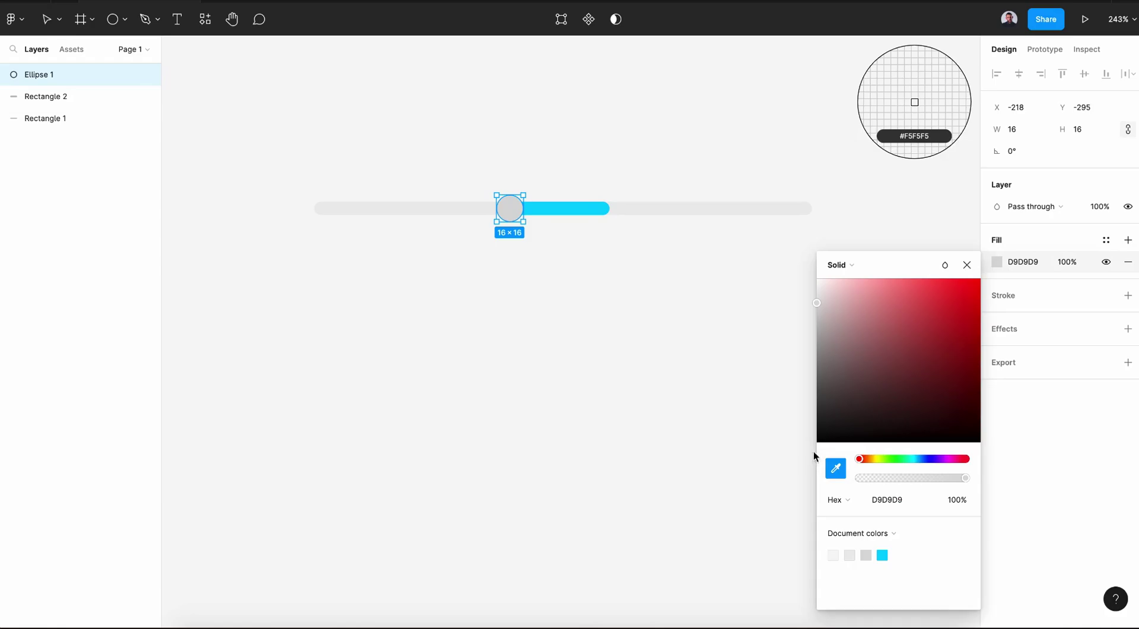
click(599, 215)
key(Escape)
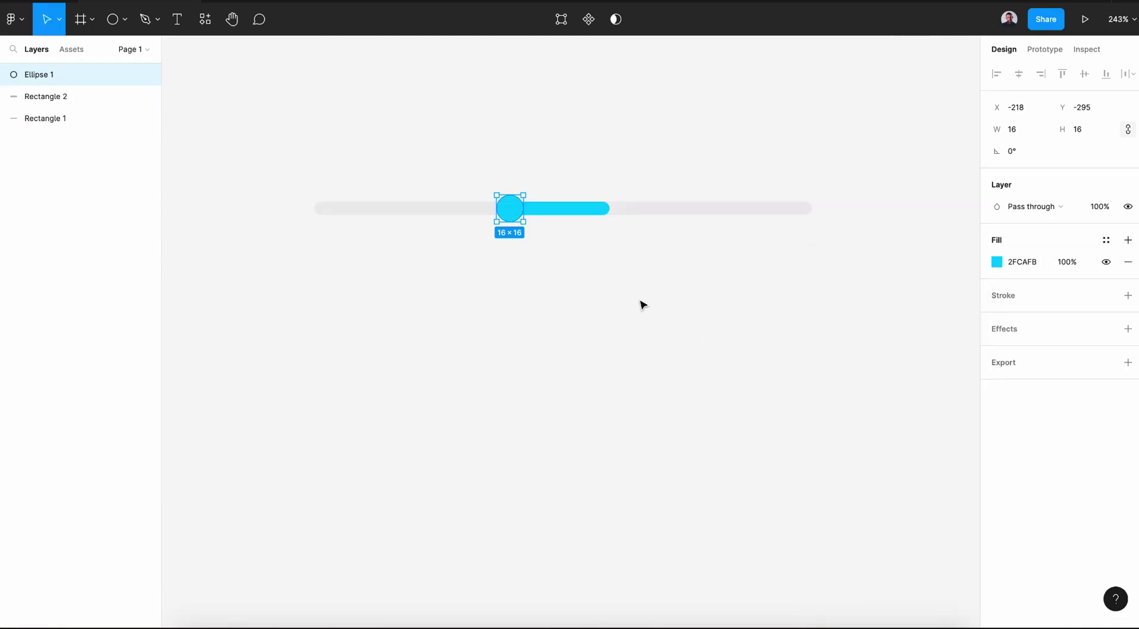
- Duplicate the knob and move the copy to the cyan bar's right end
key(ctrl+d)
key(shift+Right)
key(shift+Right)
key(shift+Right)
key(shift+Right)
key(shift+Right)
key(shift+Right)
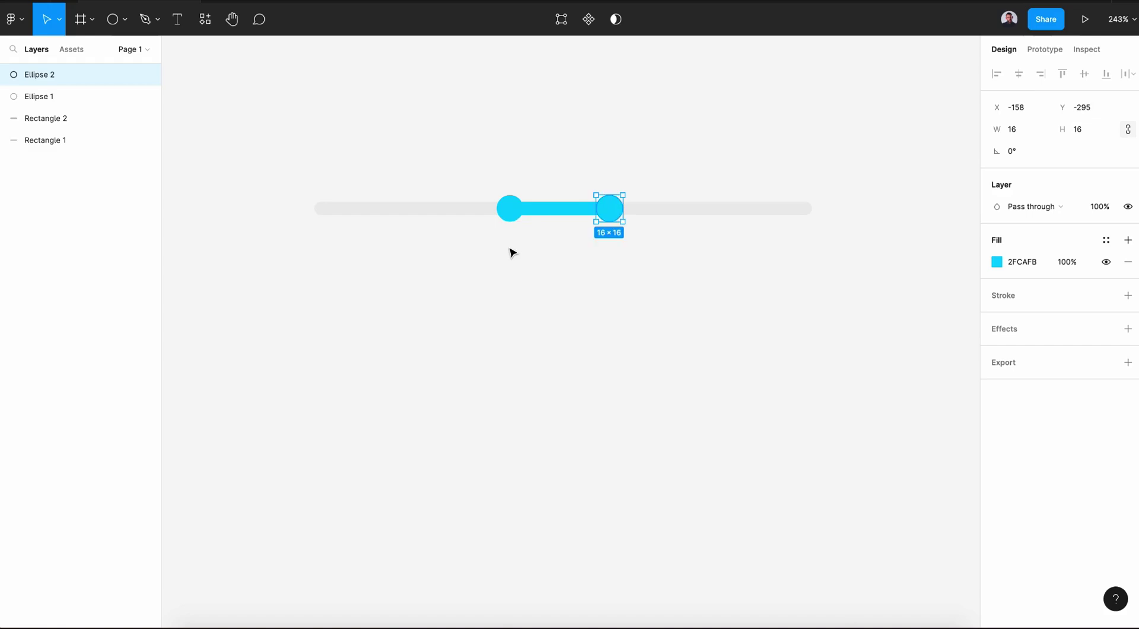
click(555, 269)
scroll(555, 269, down, 5)
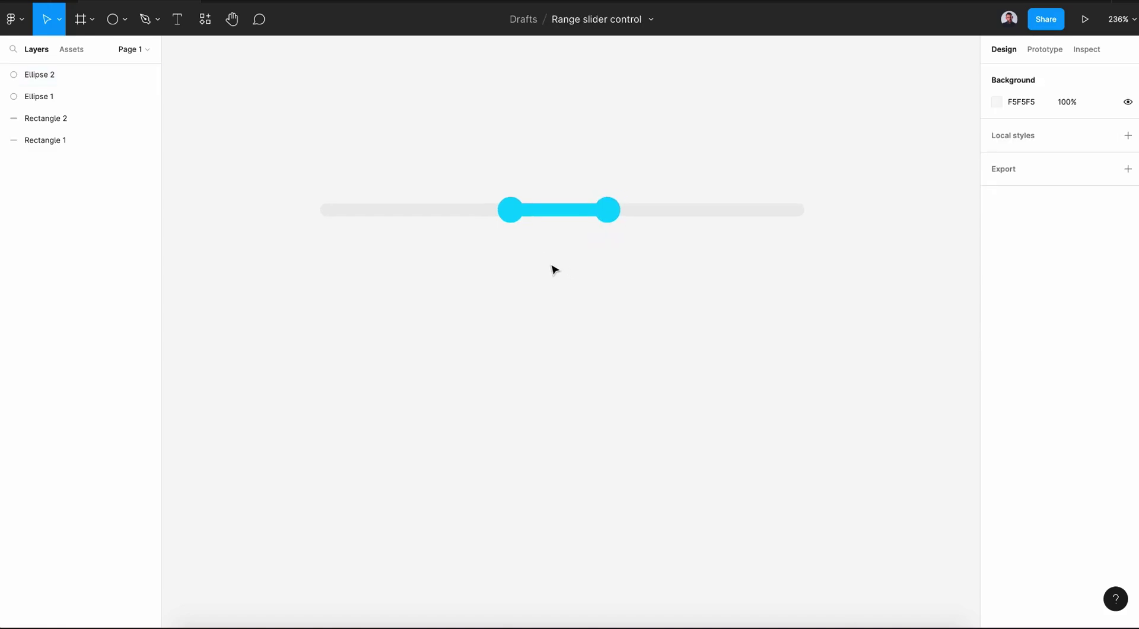
- Make a component from all four slider layers and add Variant2, Variant3 and Variant4
drag(373, 183, 714, 294)
click(567, 21)
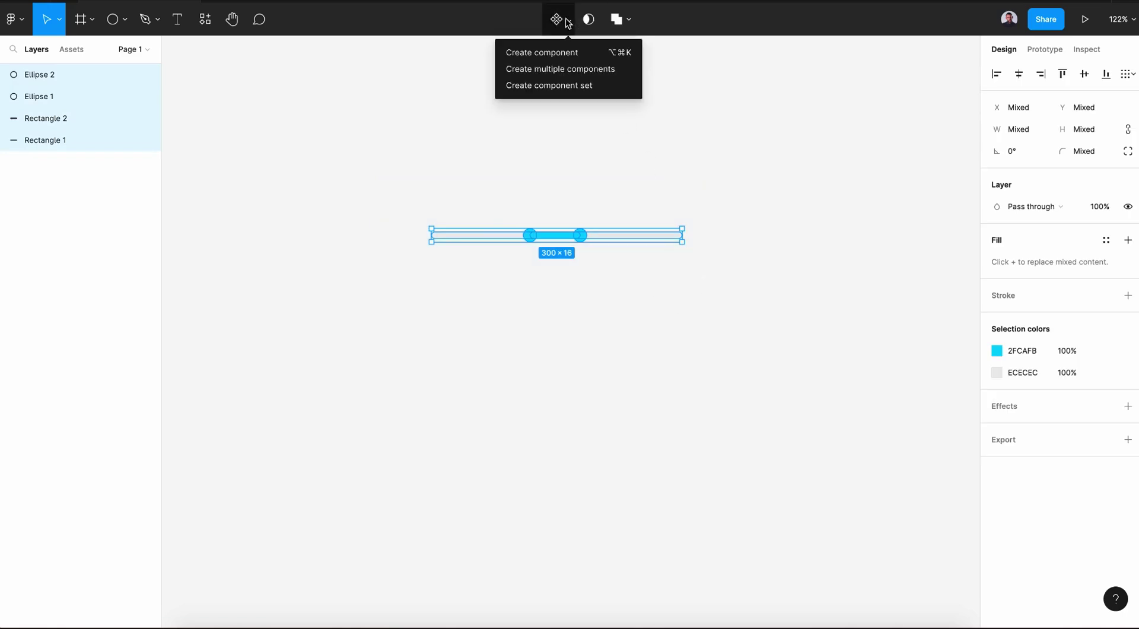
click(546, 51)
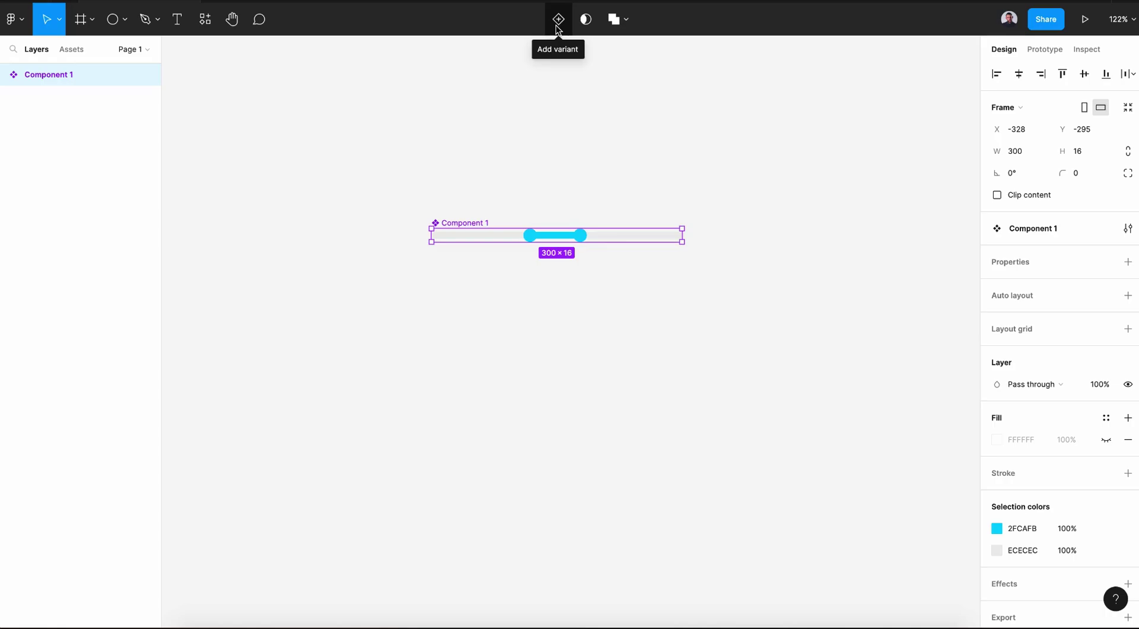
click(557, 26)
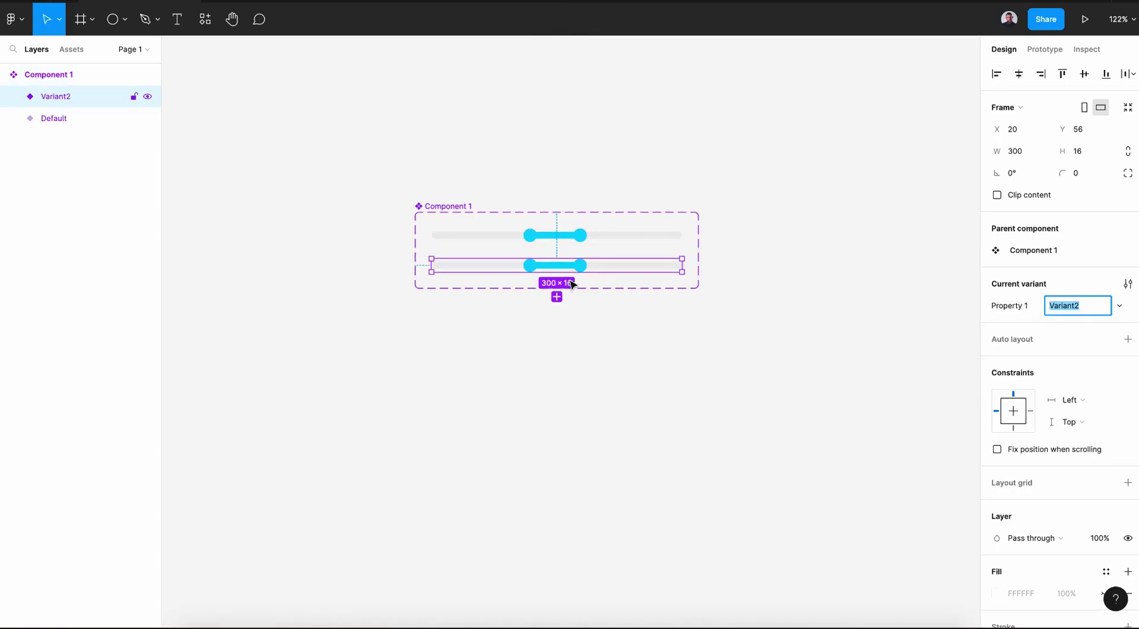
click(557, 296)
click(556, 325)
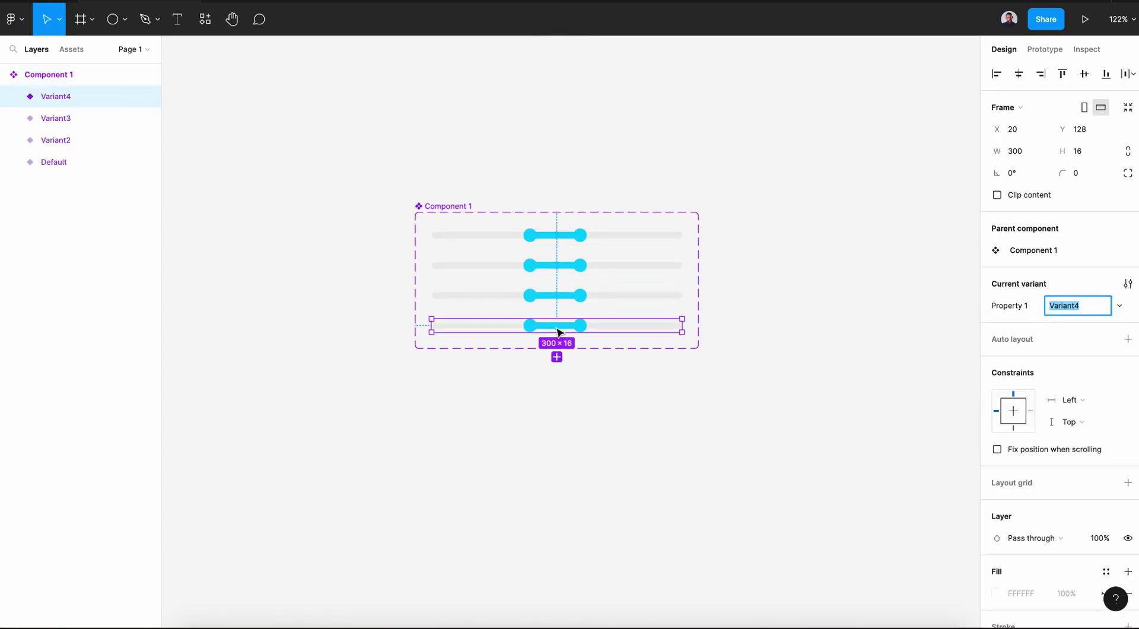
- In Variant2, move the left knob to the track start and stretch the bar left to meet it
click(584, 415)
scroll(571, 266, up, 4)
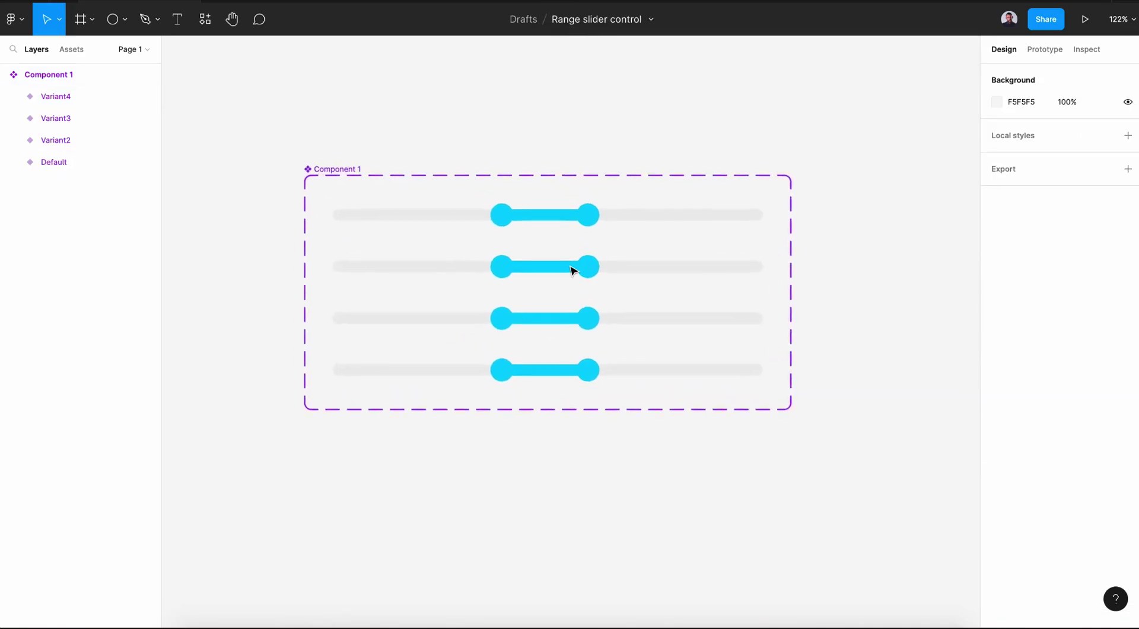
scroll(571, 270, up, 2)
click(558, 269)
click(495, 273)
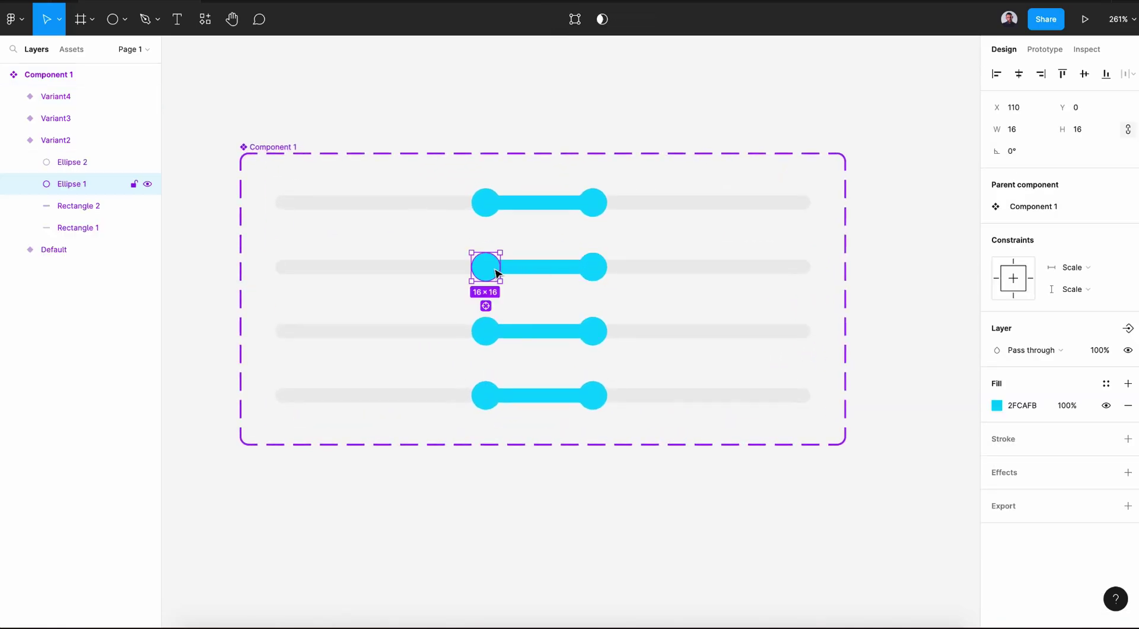
key(shift+Left)
key(shift+Left)
key(shift+Left)
key(shift+Left)
key(shift+Left)
key(shift+Left)
key(shift+Left)
key(shift+Left)
key(shift+Left)
key(shift+Left)
key(shift+Left)
key(shift+Left)
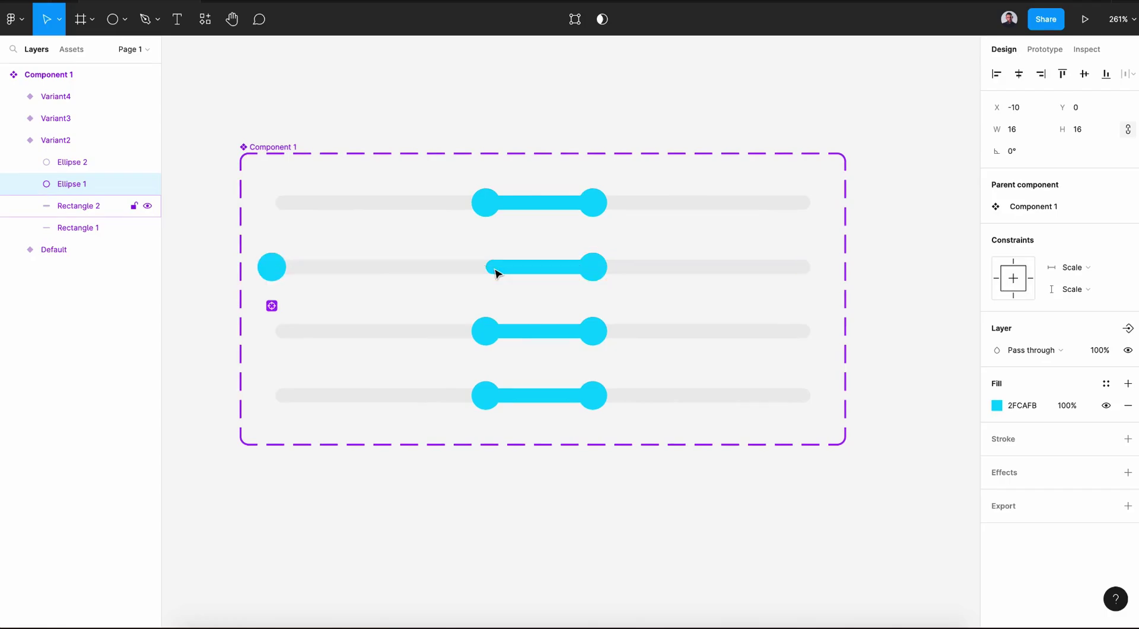
click(507, 274)
drag(487, 273, 264, 273)
- In Variant3, shift the right knob to the track end and stretch the bar right to meet it
click(514, 332)
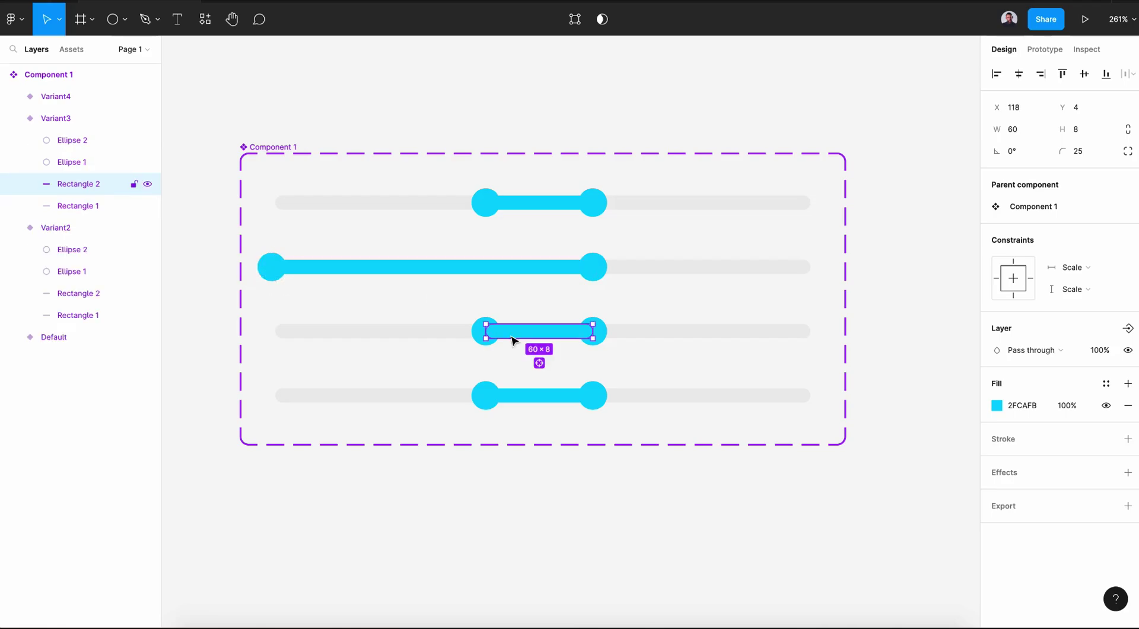
click(599, 332)
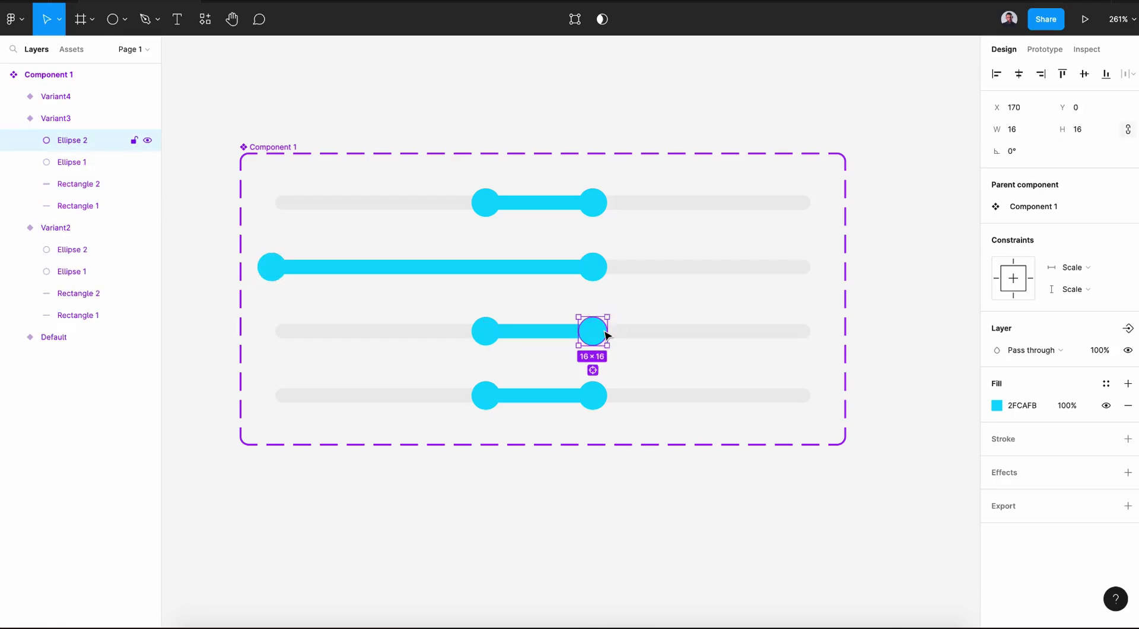
key(shift+Right)
key(shift+Right)
key(shift+Right)
key(shift+Right)
key(shift+Right)
key(shift+Right)
key(shift+Right)
key(shift+Right)
key(shift+Right)
key(shift+Right)
key(shift+Right)
key(shift+Right)
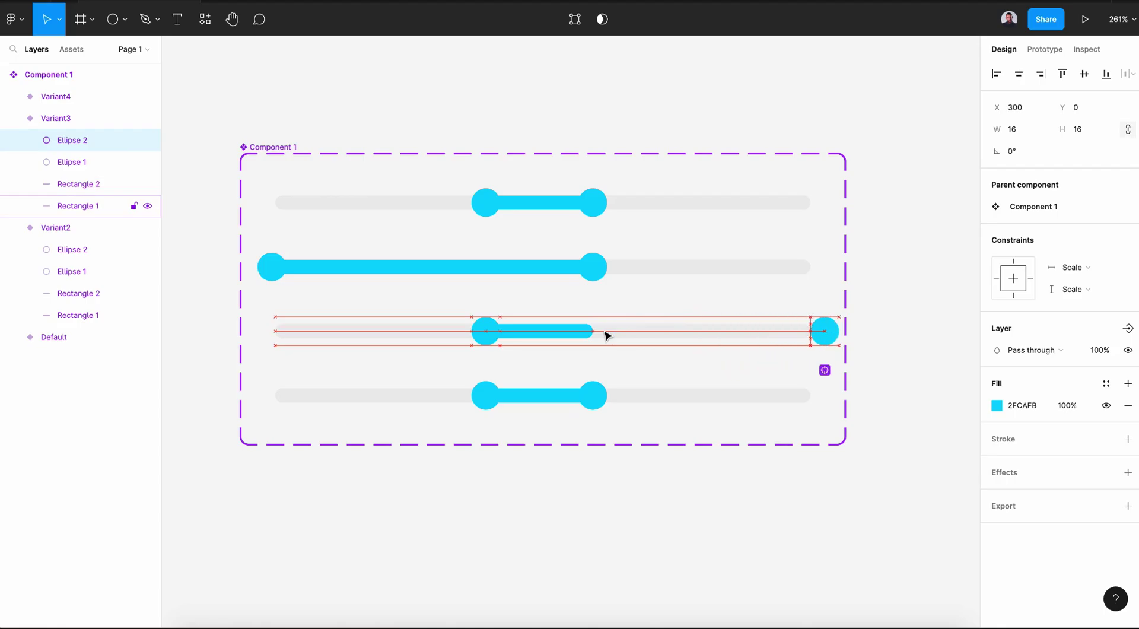
click(594, 336)
drag(594, 330, 811, 338)
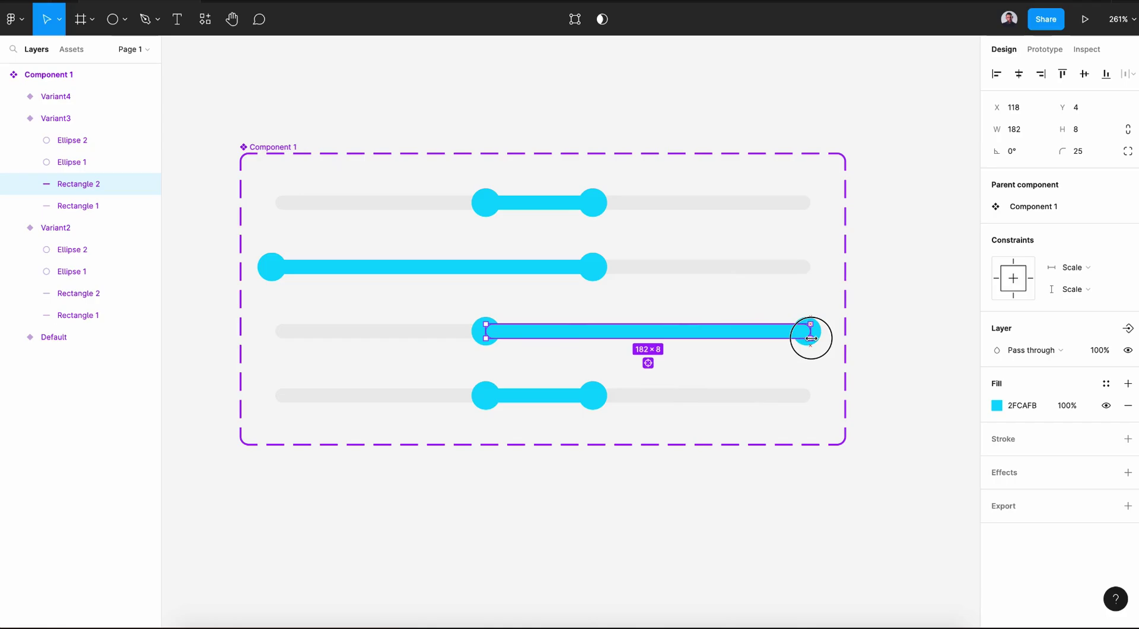
click(762, 364)
- In Variant4, move both knobs to the track ends and stretch the bar to the full 300 px
click(585, 405)
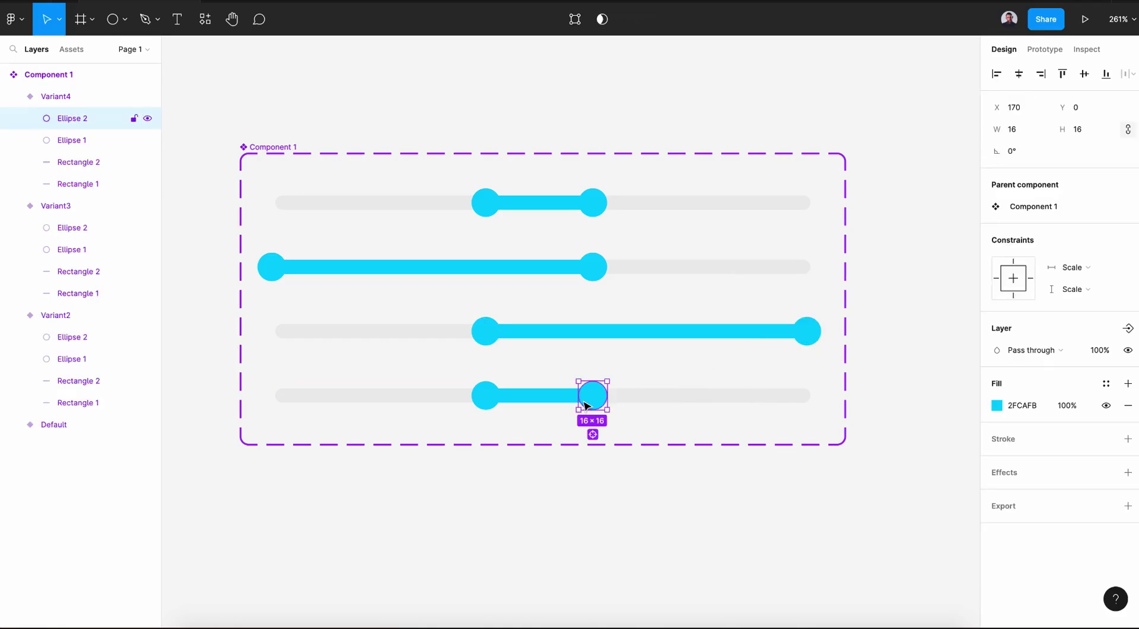
key(shift+Right)
key(shift+Right)
key(shift+Right)
key(shift+Right)
key(shift+Right)
key(shift+Right)
key(shift+Right)
key(shift+Right)
key(shift+Right)
key(shift+Right)
key(shift+Right)
key(shift+Right)
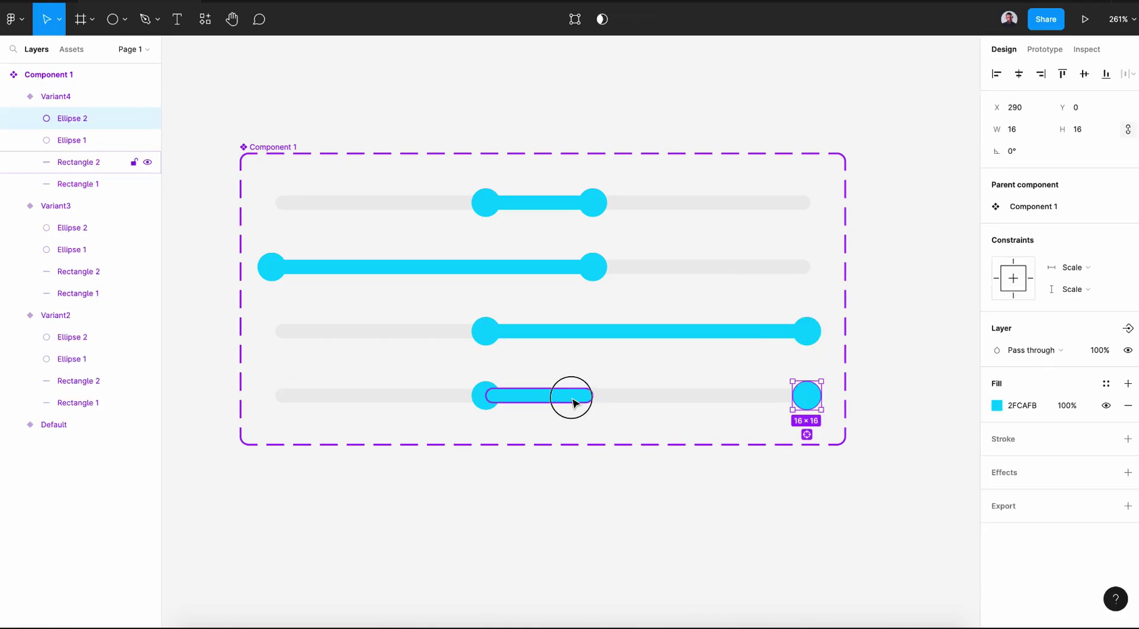
click(573, 402)
drag(592, 396, 810, 401)
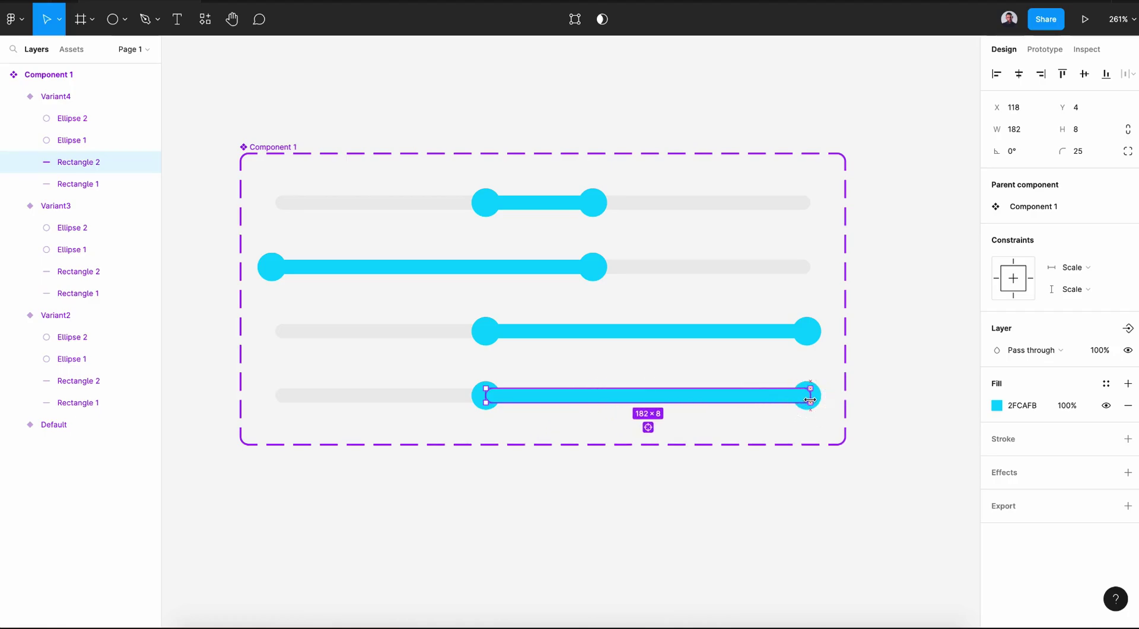
click(476, 395)
key(shift+Left)
key(shift+Left)
key(shift+Left)
key(shift+Left)
key(shift+Left)
key(shift+Left)
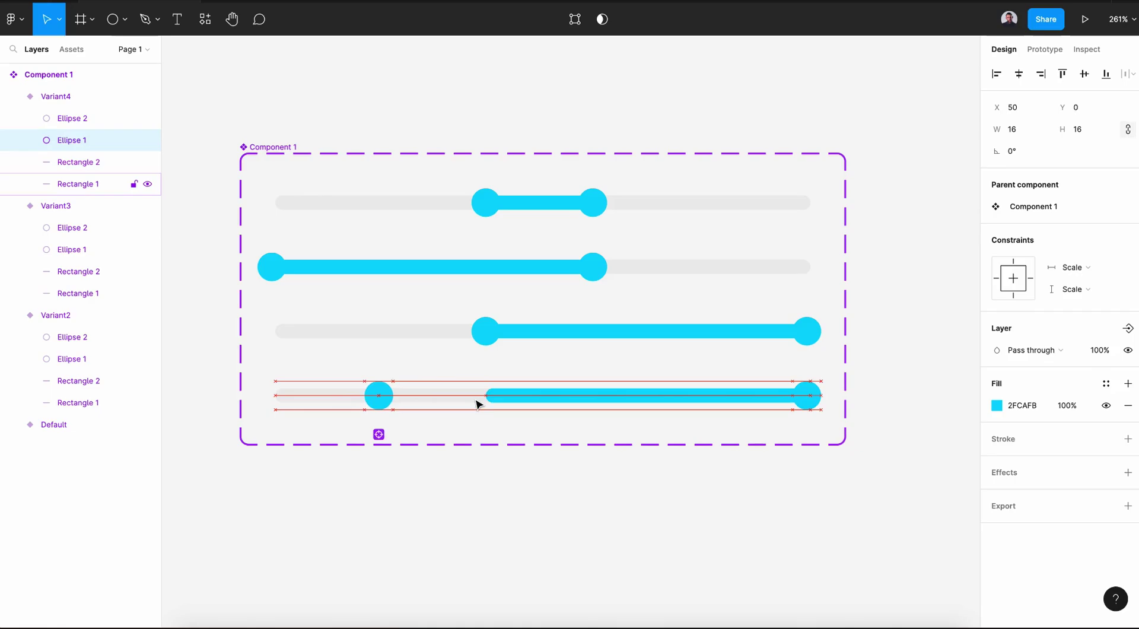
key(shift+Left)
key(shift+Left)
key(shift+Left)
key(shift+Left)
key(shift+Left)
click(489, 396)
drag(487, 396, 277, 409)
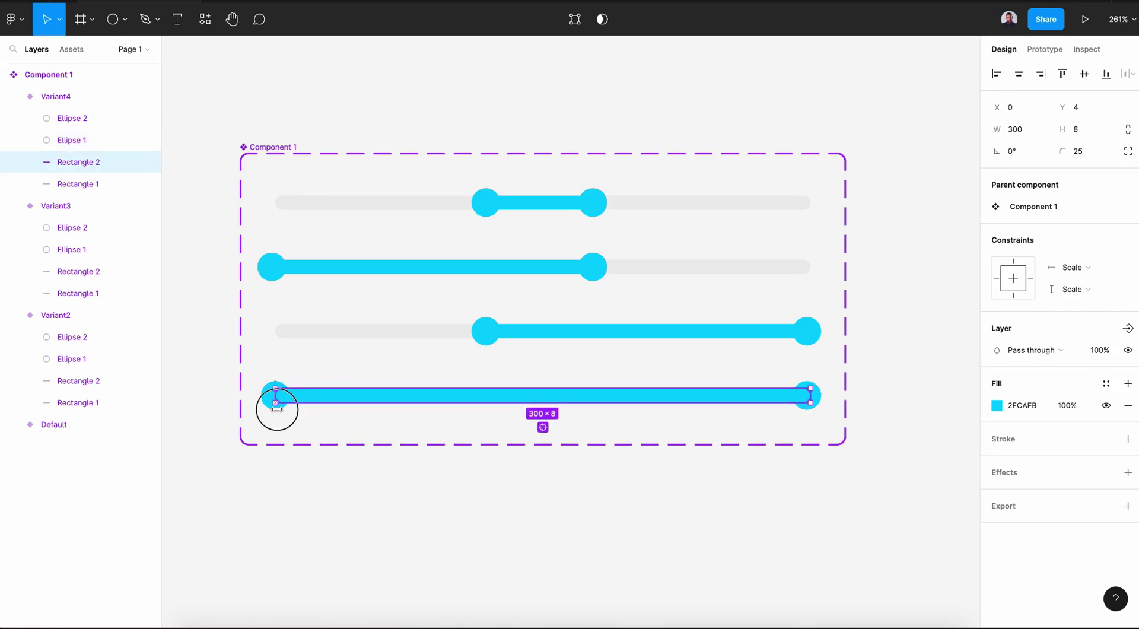
click(445, 526)
- Rename the component set to 'Range Slider control'
scroll(447, 526, down, 3)
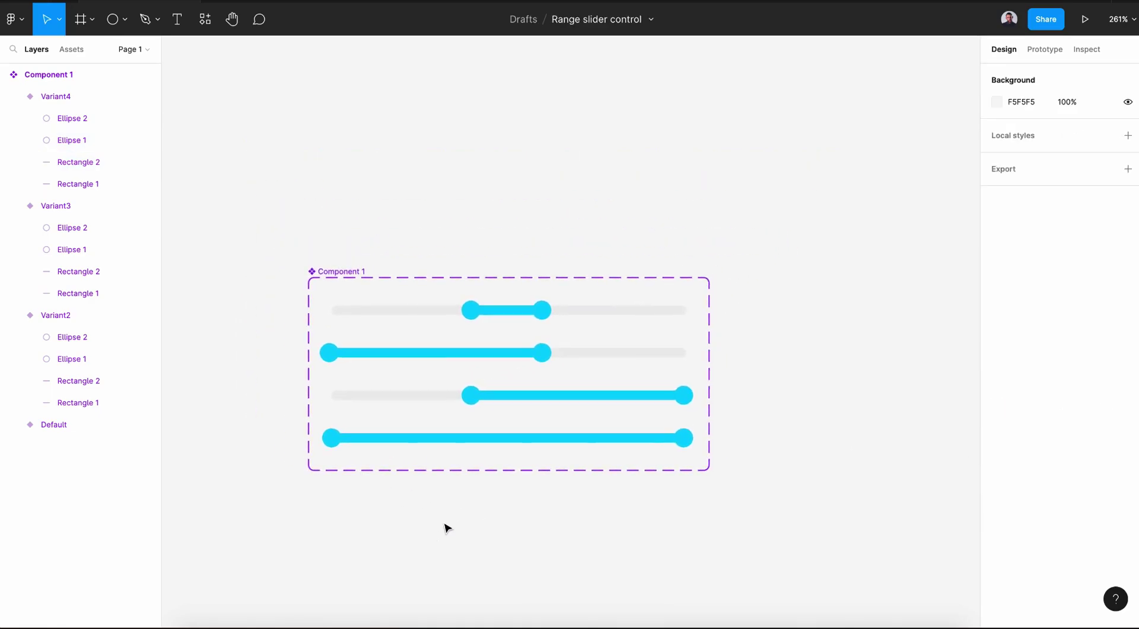
scroll(445, 526, down, 3)
click(378, 322)
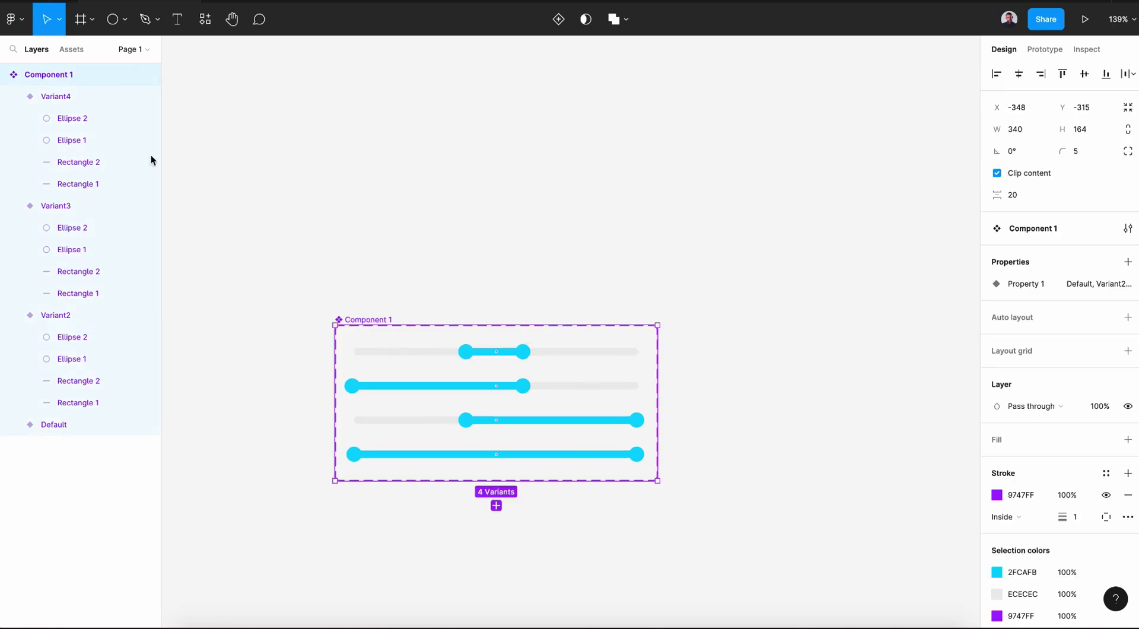
double_click(65, 70)
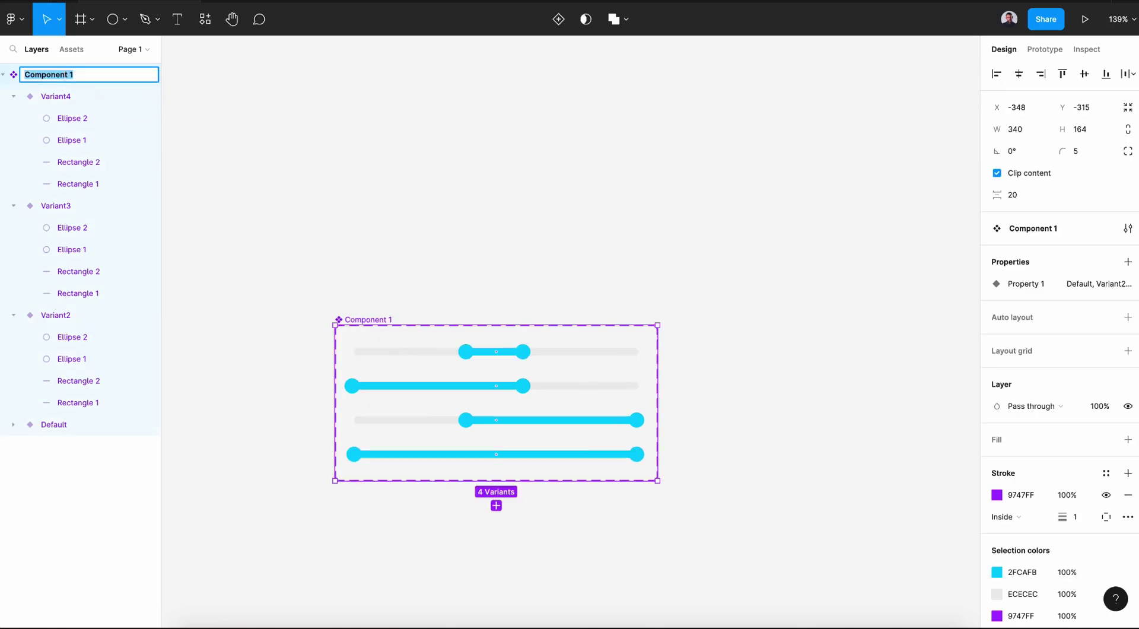
text(Range Slider)
text(control)
key(Return)
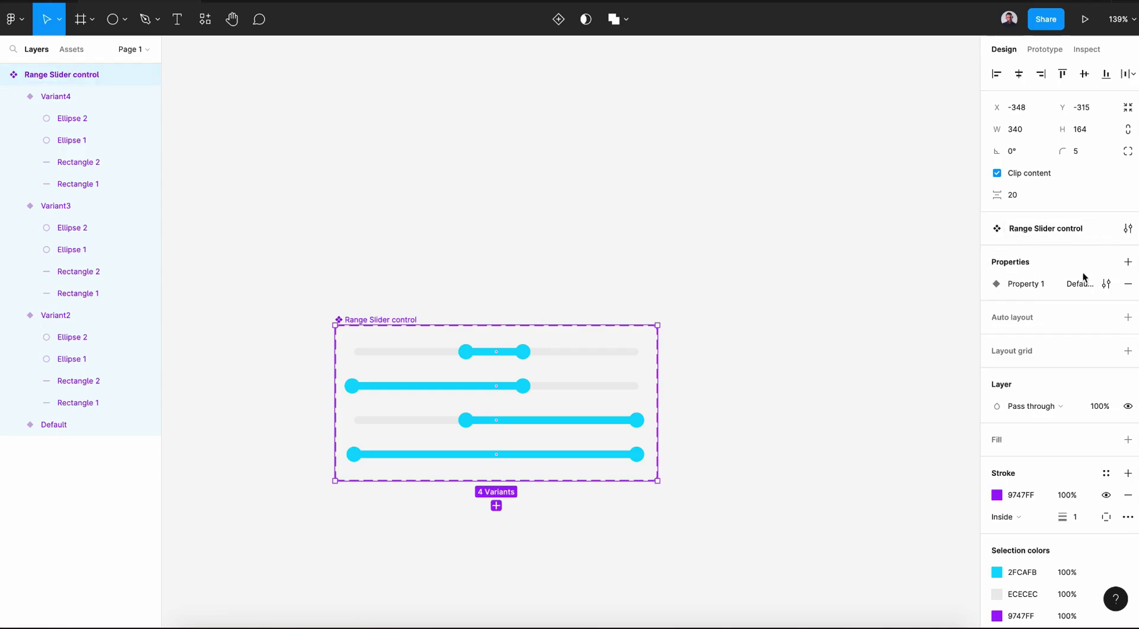
- Rename the variant property to Direction and give the first variant the value center
click(1107, 283)
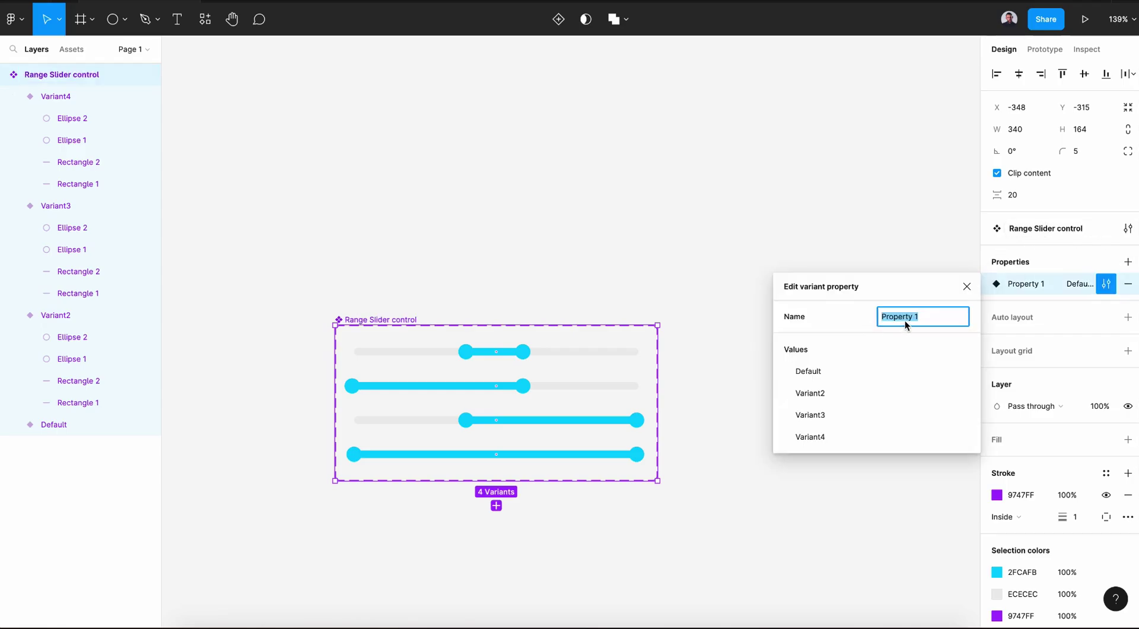
text(Direction)
click(807, 371)
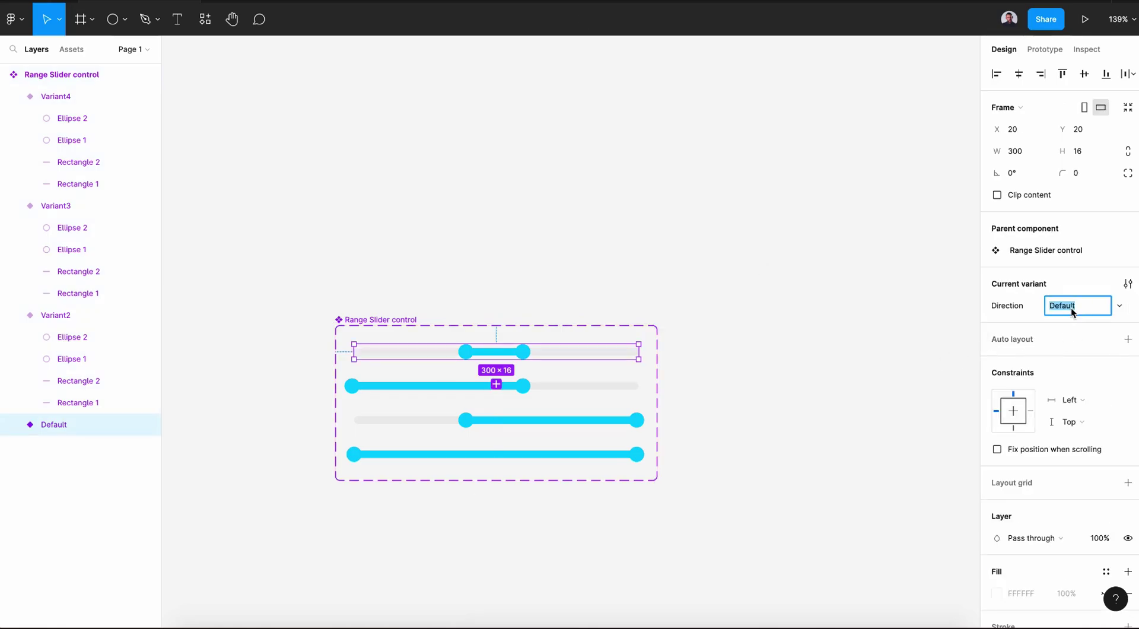
text(center)
key(Return)
- Set the Direction values of Variant2, Variant3 and Variant4 to Left, Right and Full
click(611, 391)
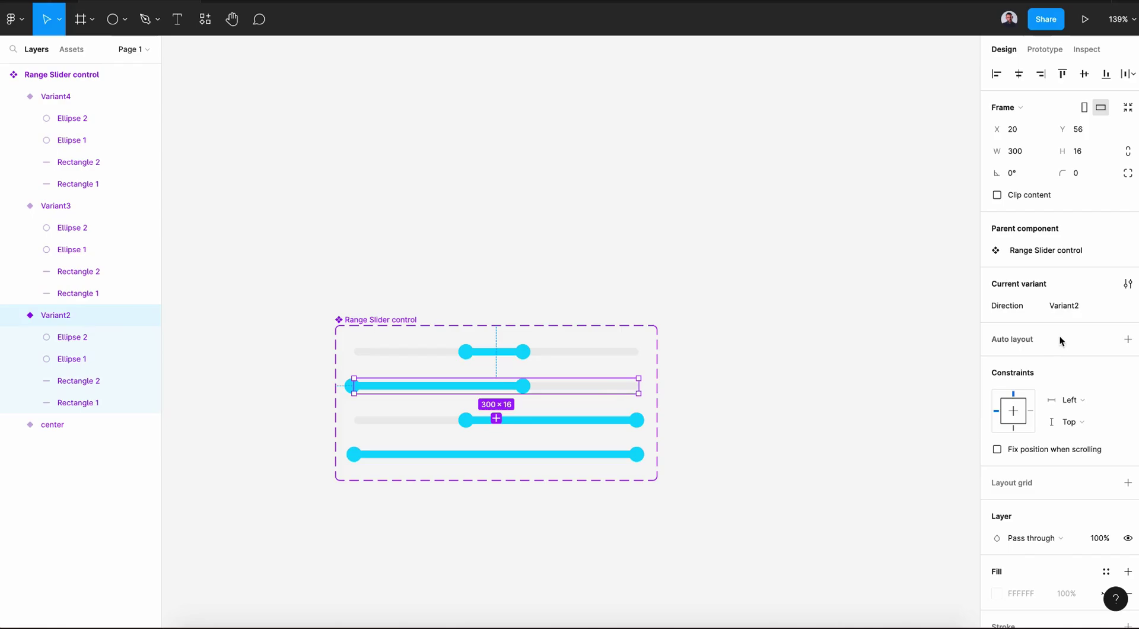
click(1076, 312)
text(Lef)
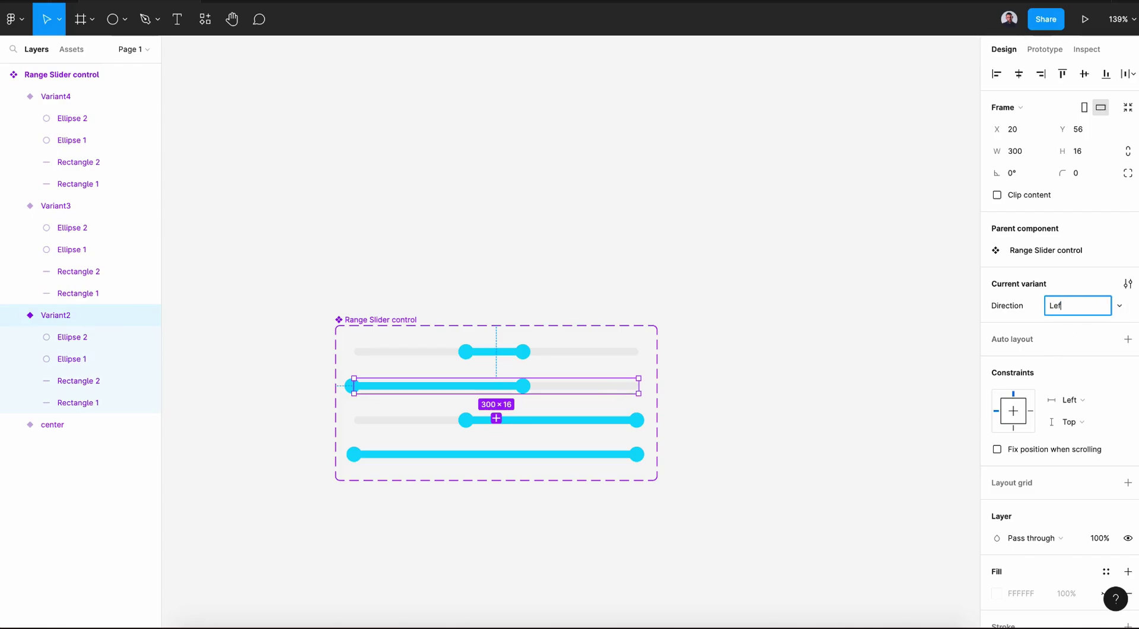
text(t)
key(Return)
key(Tab)
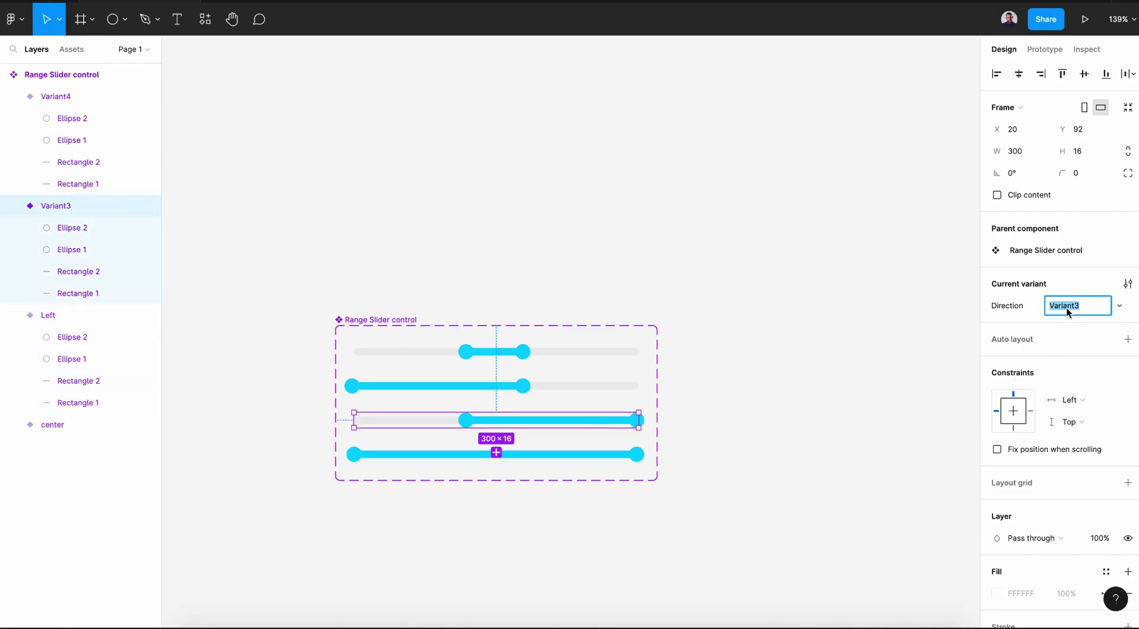
text(Right)
key(Return)
click(589, 461)
click(1076, 305)
text(Fu)
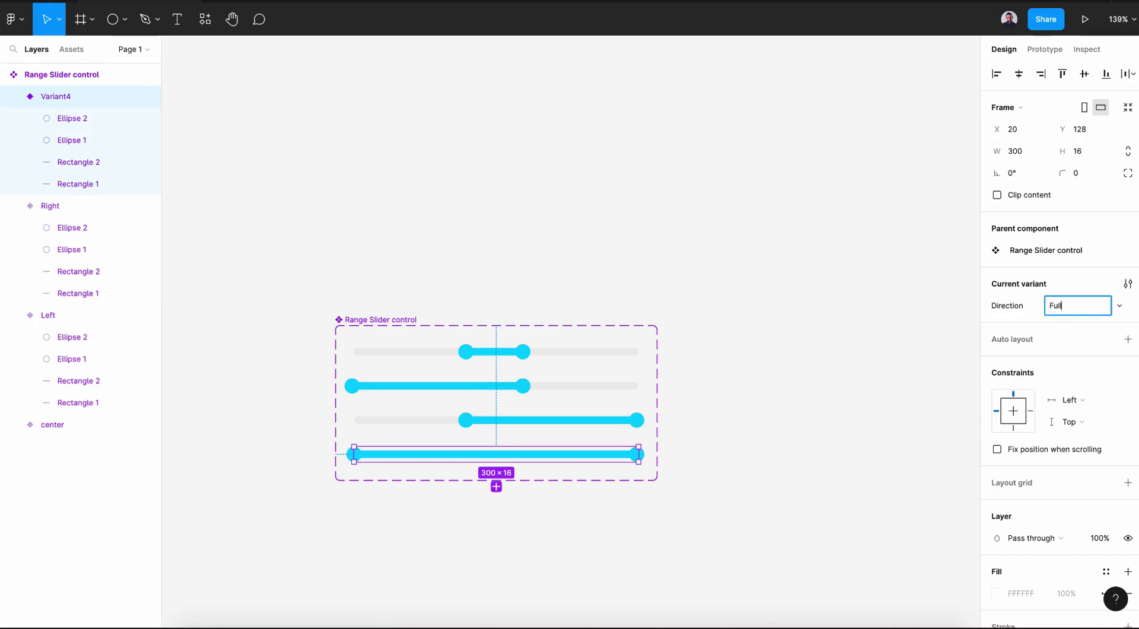
text(ll)
key(Return)
key(Escape)
key(alt+2)
key(shift+1)
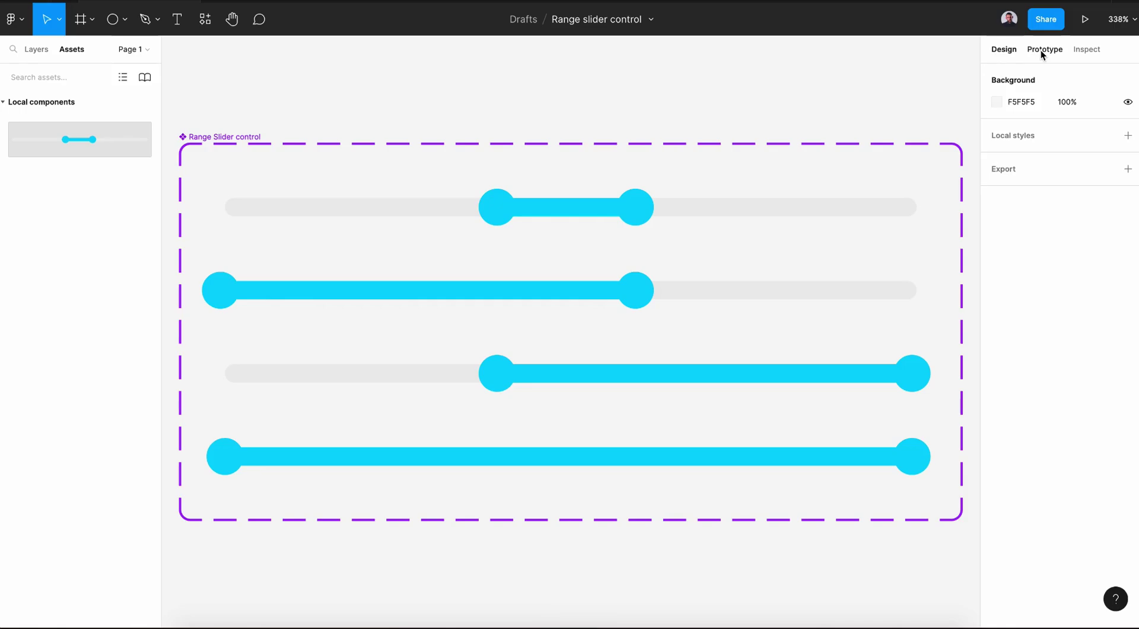
- Link the center slider's left knob to the Left variant with On drag and Smart animate
click(1043, 49)
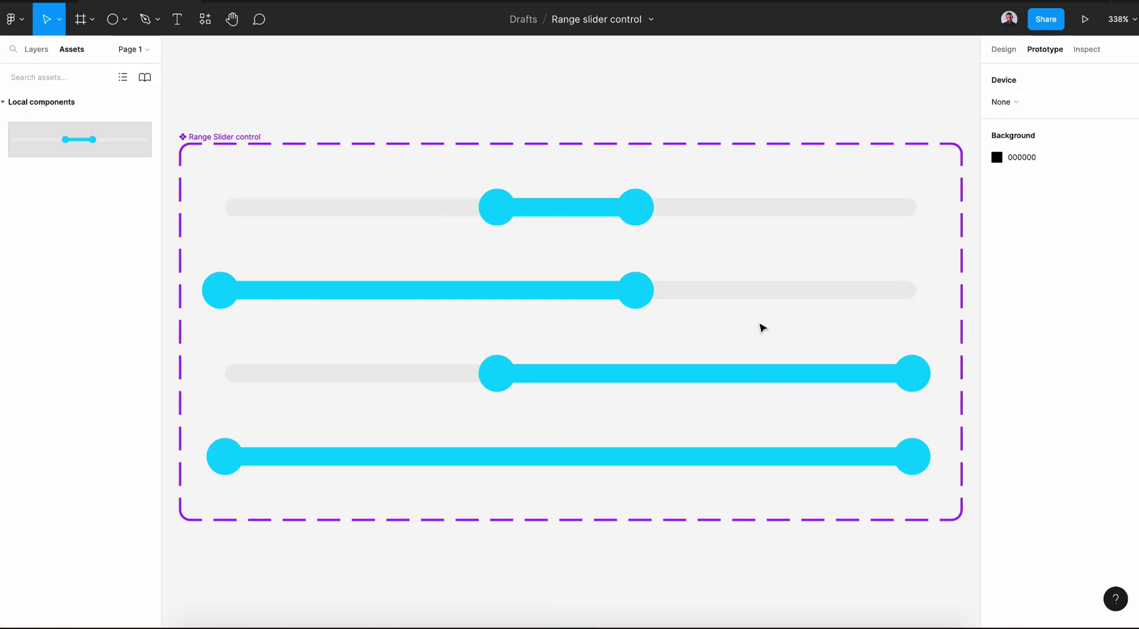
double_click(505, 214)
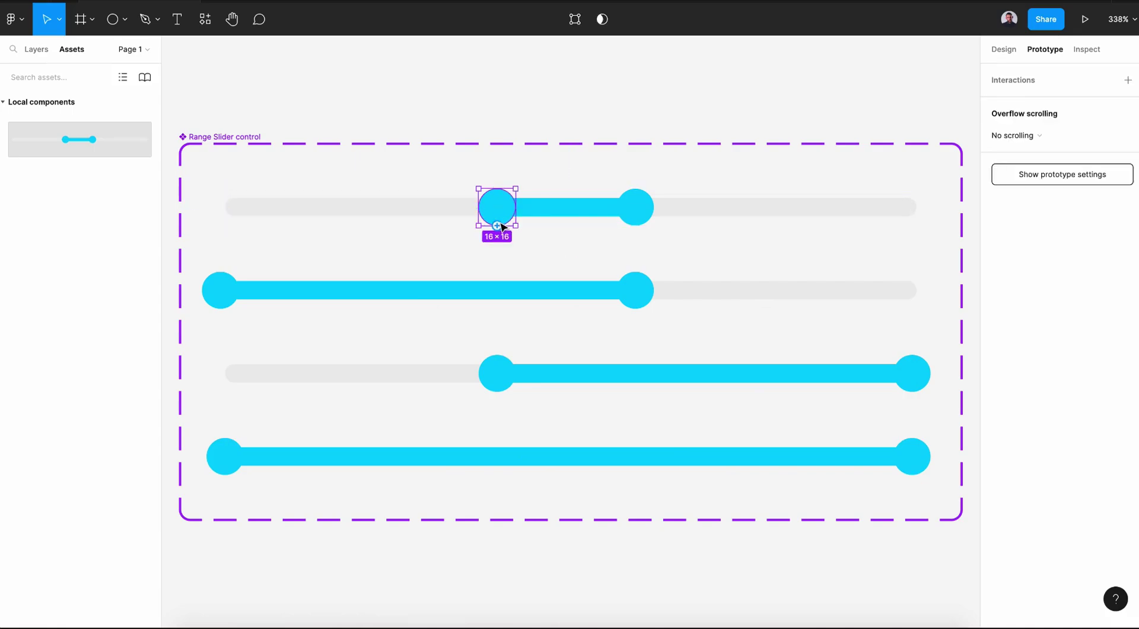
drag(500, 228, 360, 287)
click(854, 135)
click(862, 159)
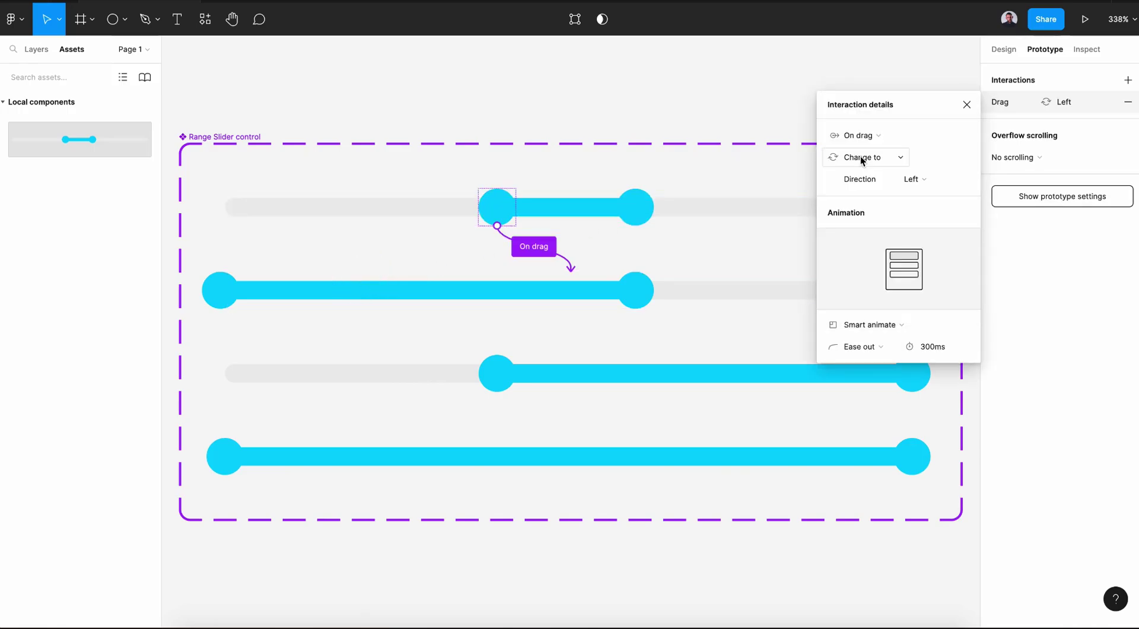
click(870, 324)
click(878, 323)
click(967, 104)
- Link the center slider's right knob to the Right variant with On drag and Smart animate
click(639, 219)
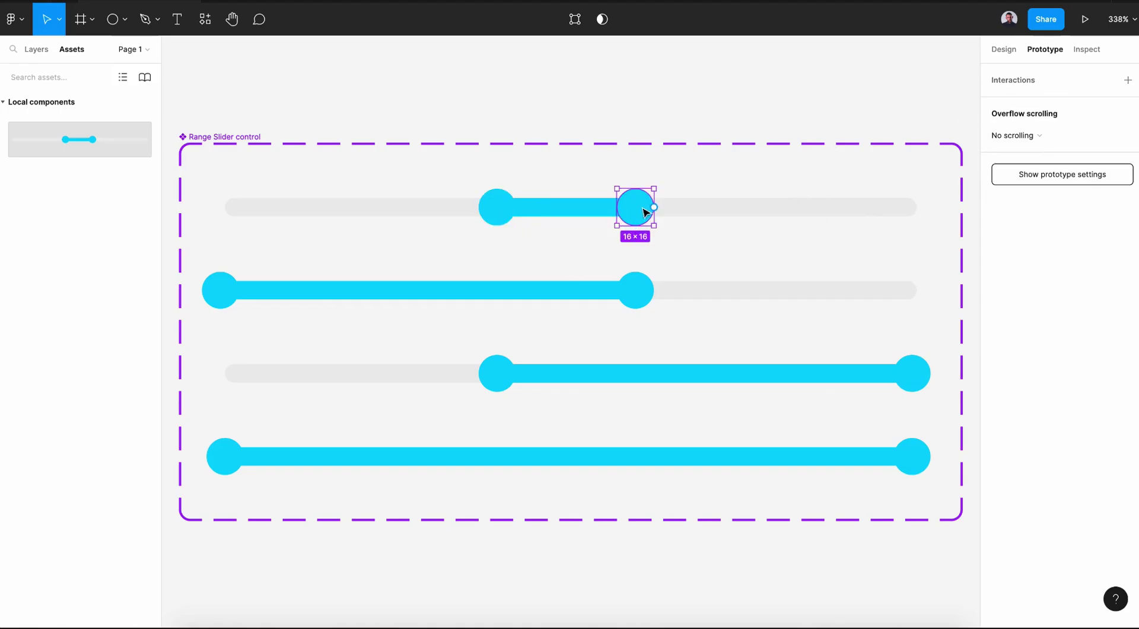
drag(636, 226, 744, 369)
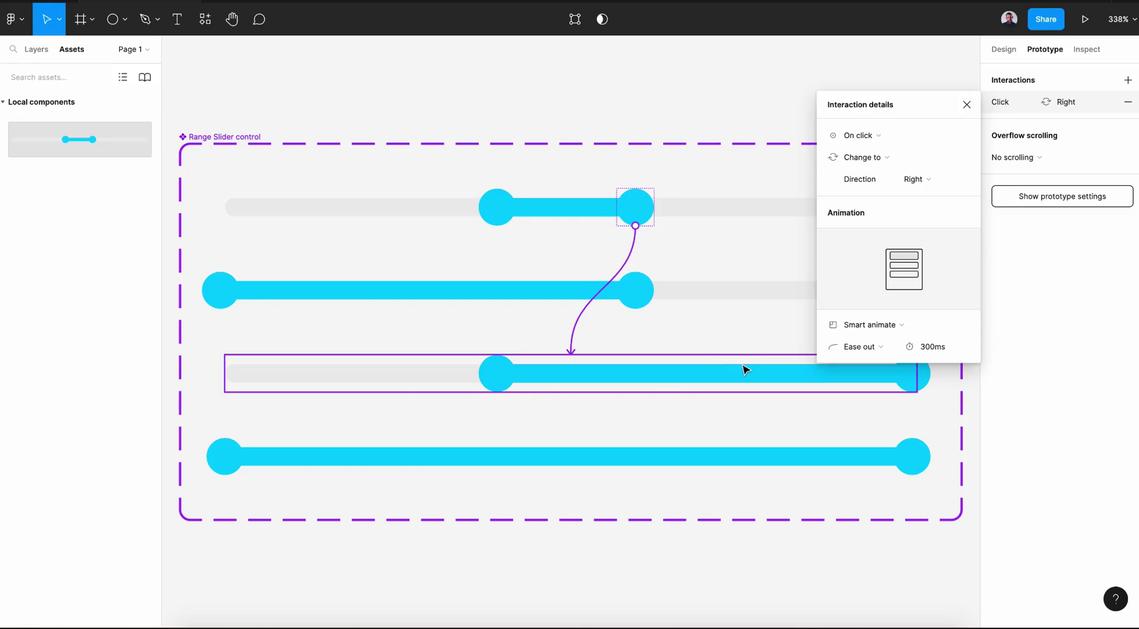
click(885, 144)
click(881, 153)
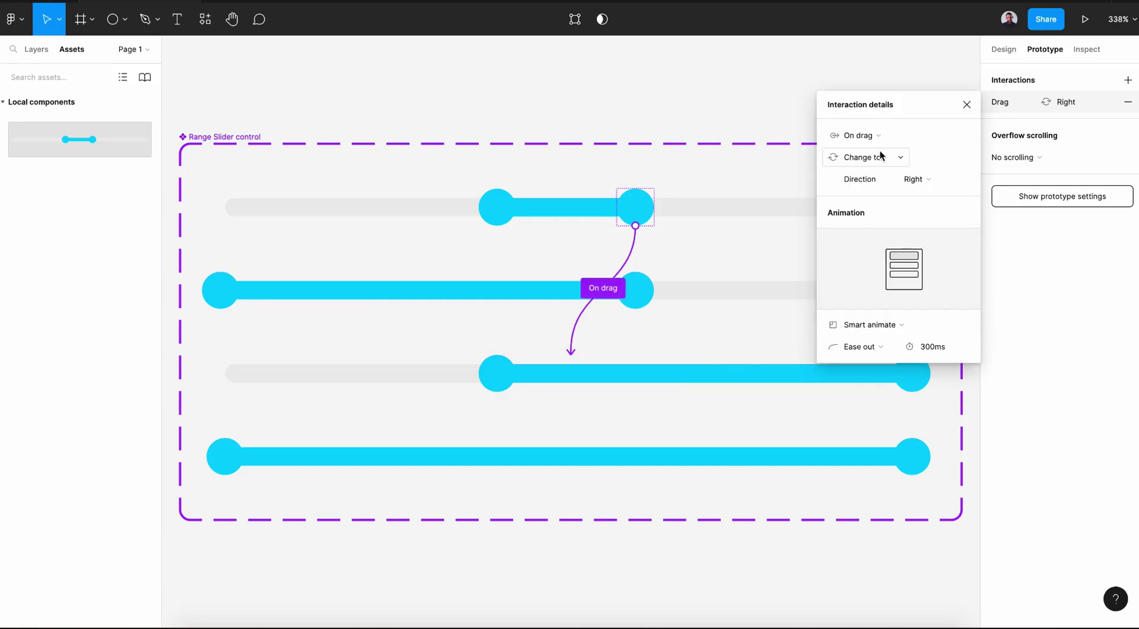
click(873, 325)
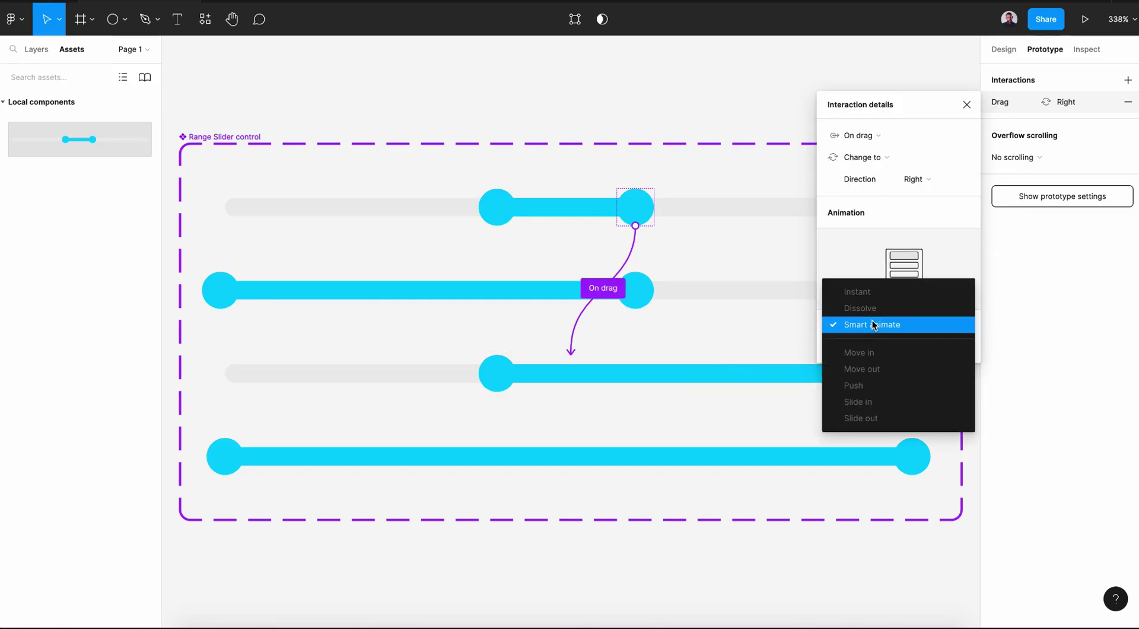
click(873, 325)
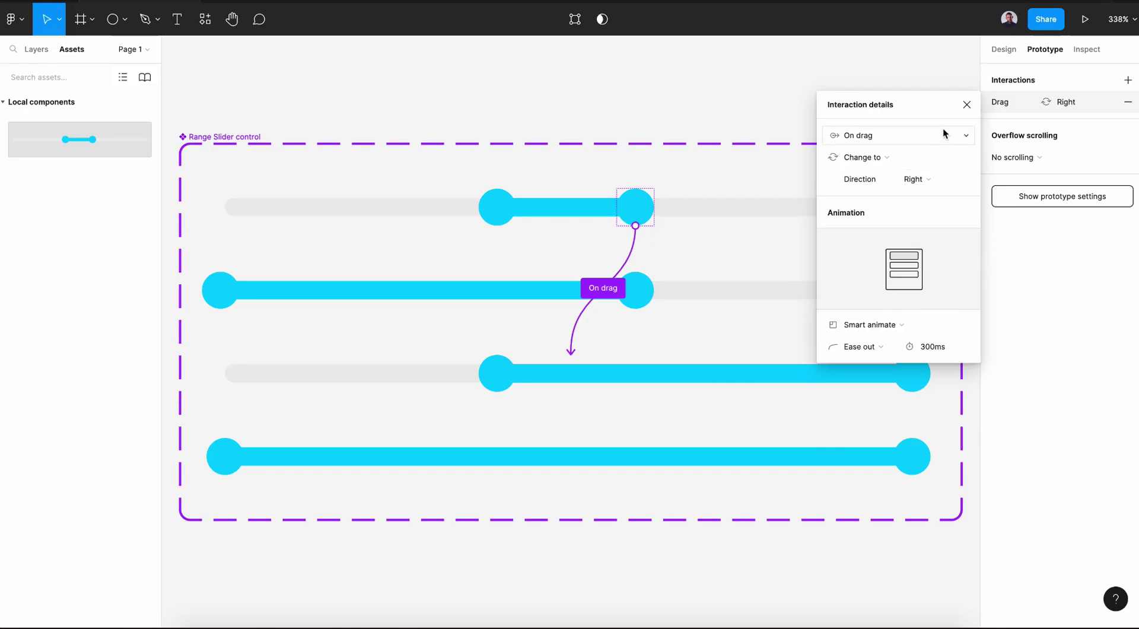
click(966, 104)
scroll(753, 262, down, 2)
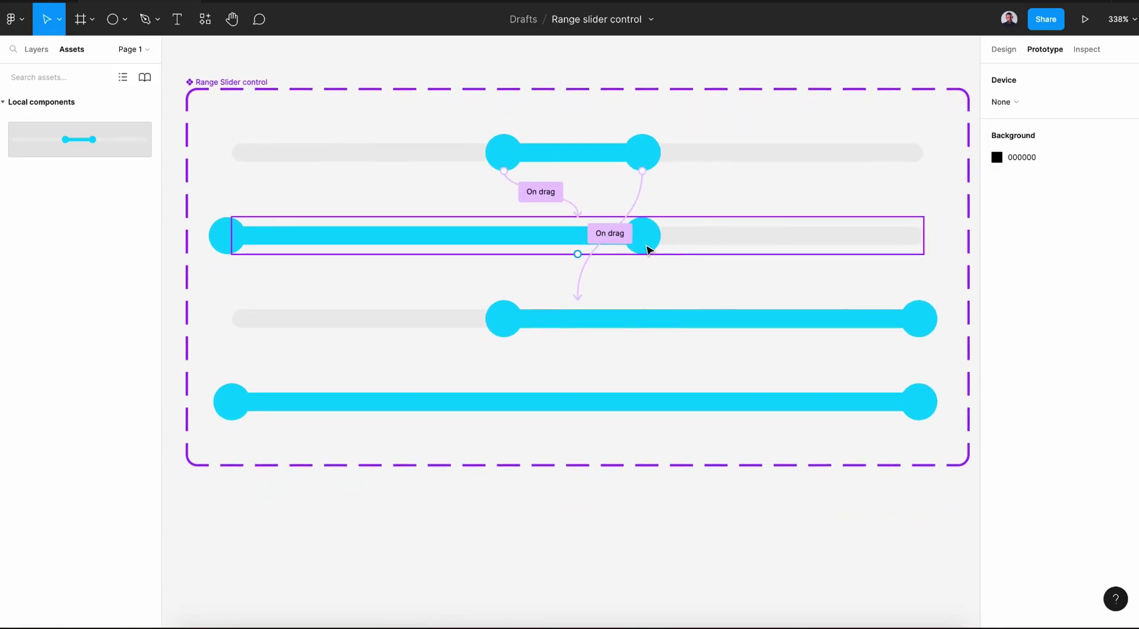
- Link the Left slider's left knob back to center with On drag and Smart animate
click(223, 239)
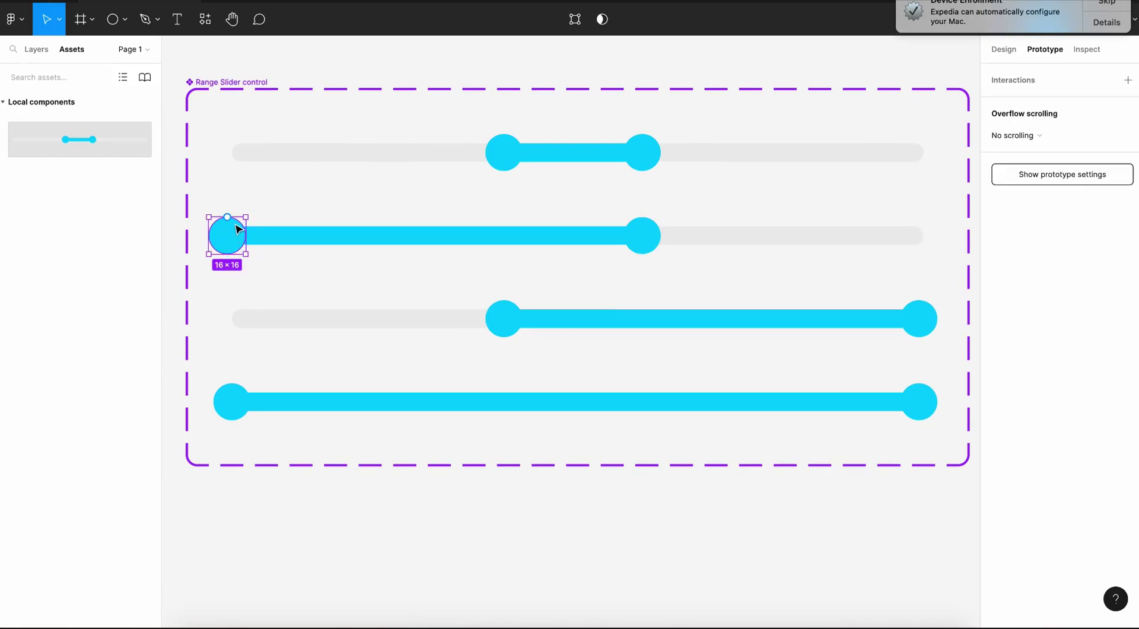
drag(227, 217, 537, 168)
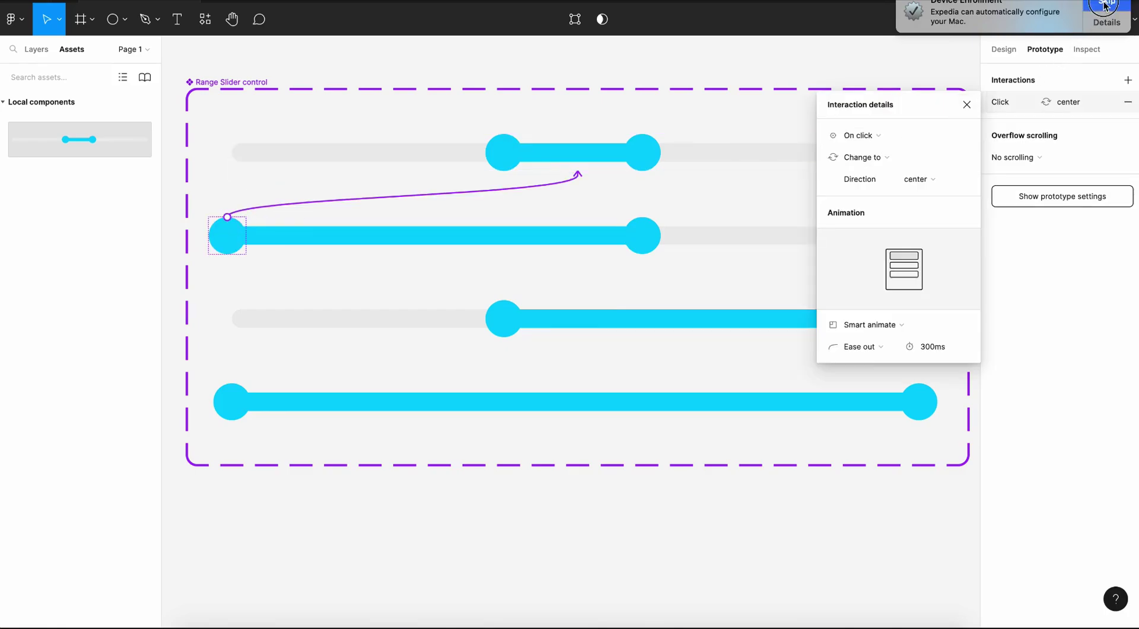
click(861, 135)
click(862, 149)
click(871, 330)
click(867, 330)
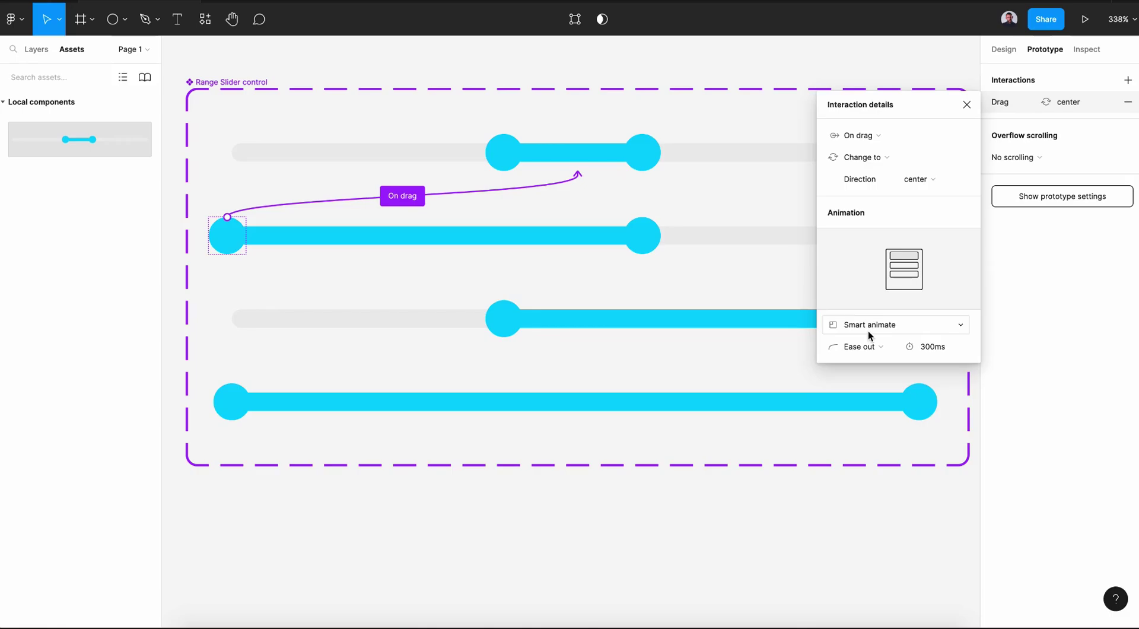
click(965, 105)
- Link the Left slider's right knob to the Right variant with an On drag trigger
click(649, 242)
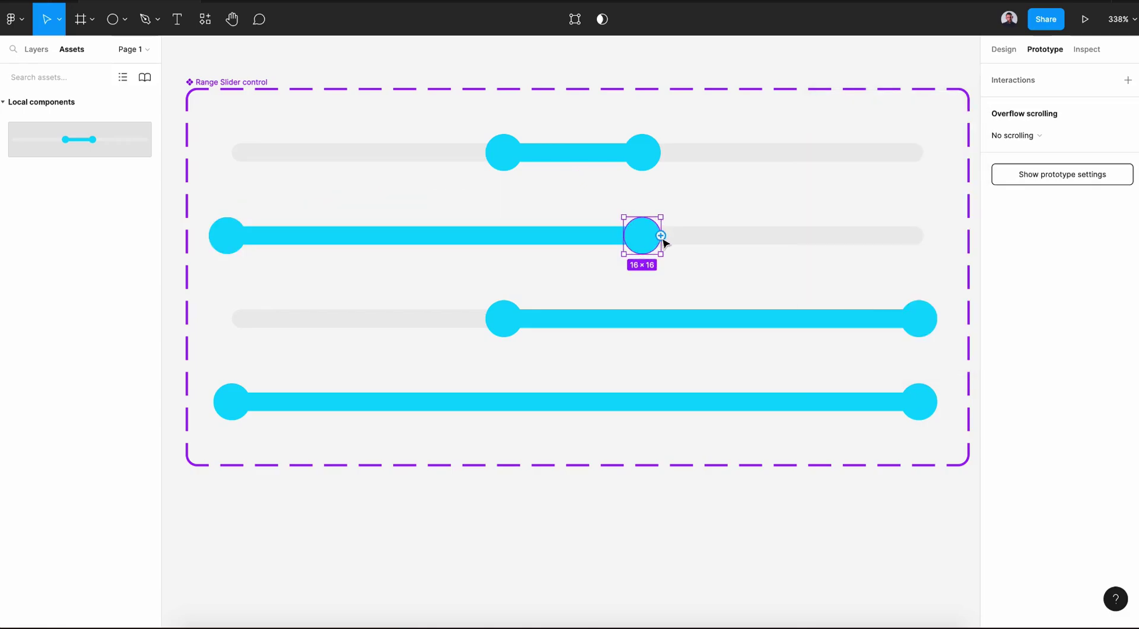
drag(661, 237, 646, 312)
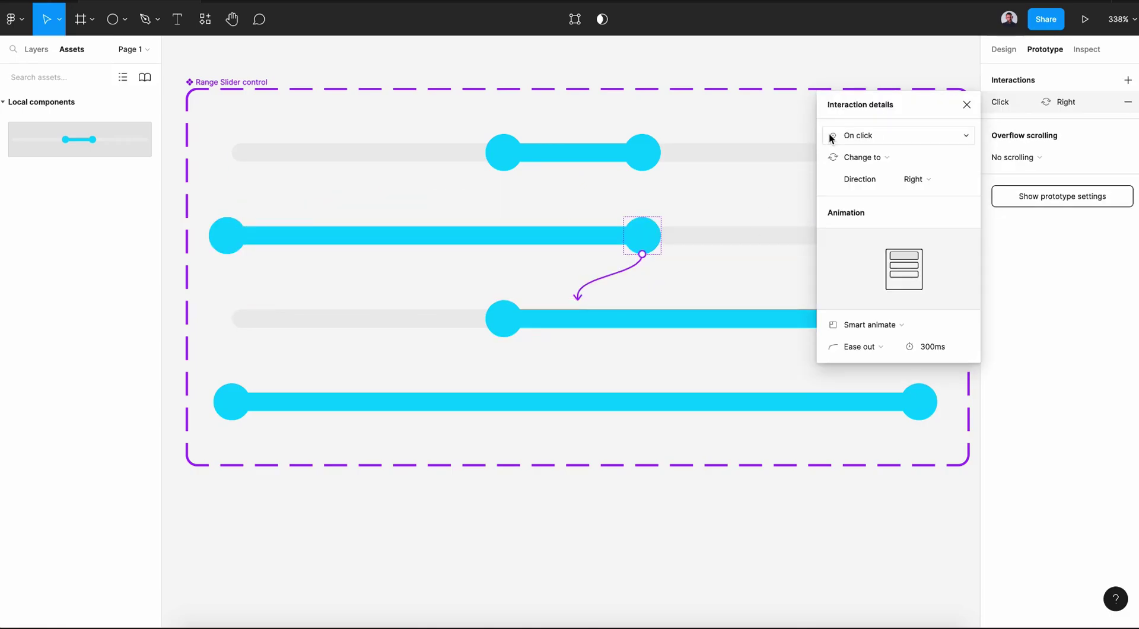
click(849, 133)
click(854, 150)
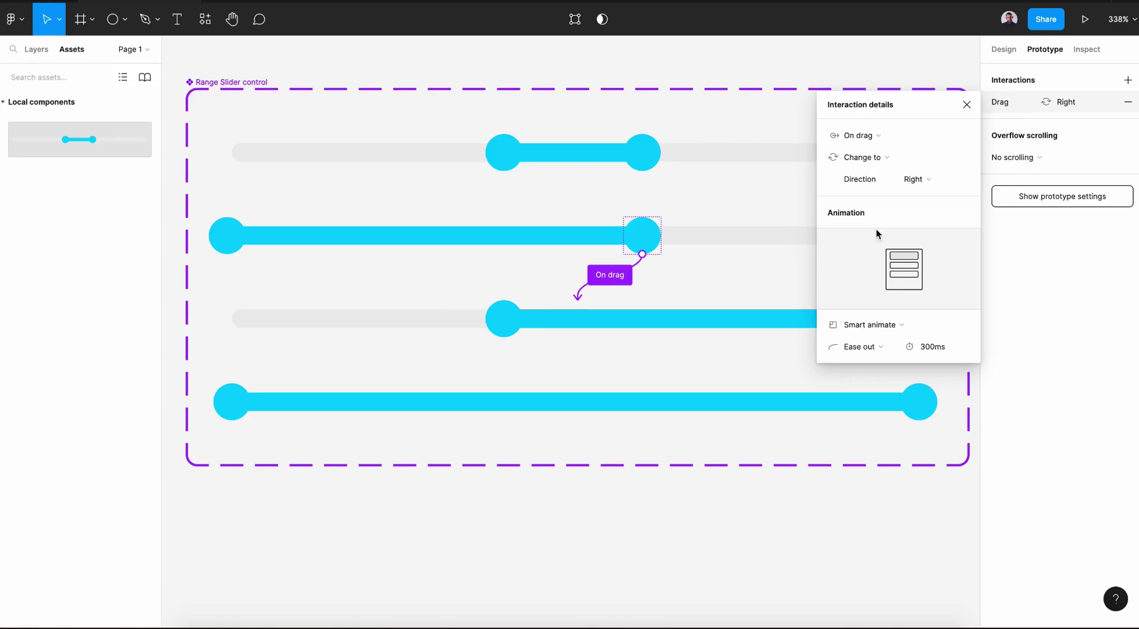
- Link the Right slider's left knob to the Full variant on drag with Smart animate
click(967, 105)
click(517, 325)
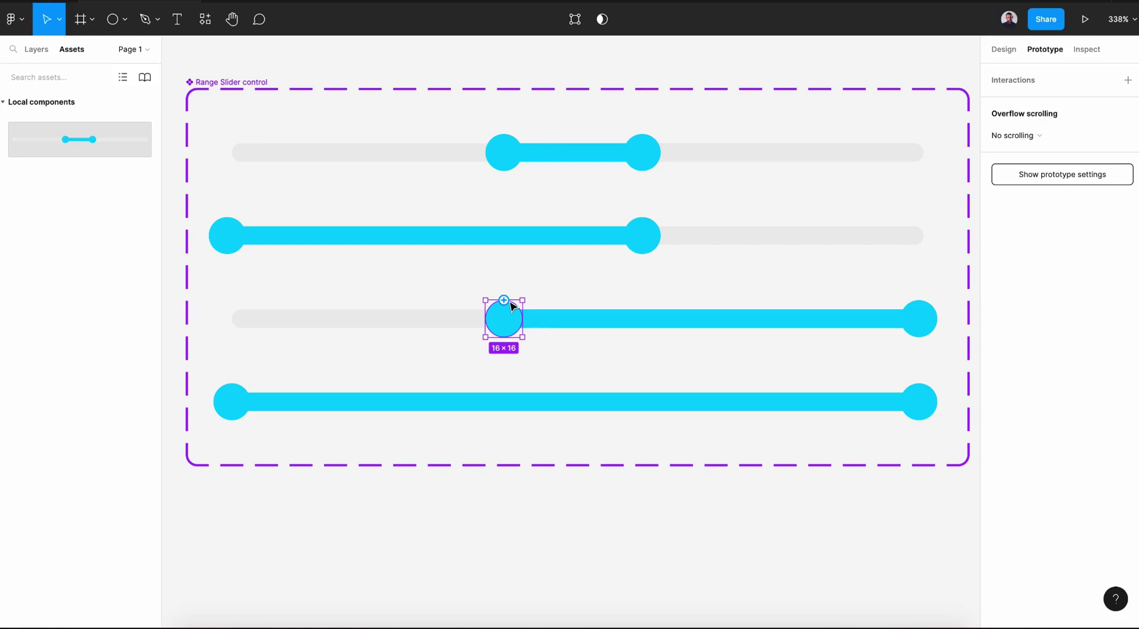
drag(509, 305, 425, 399)
click(867, 135)
click(861, 151)
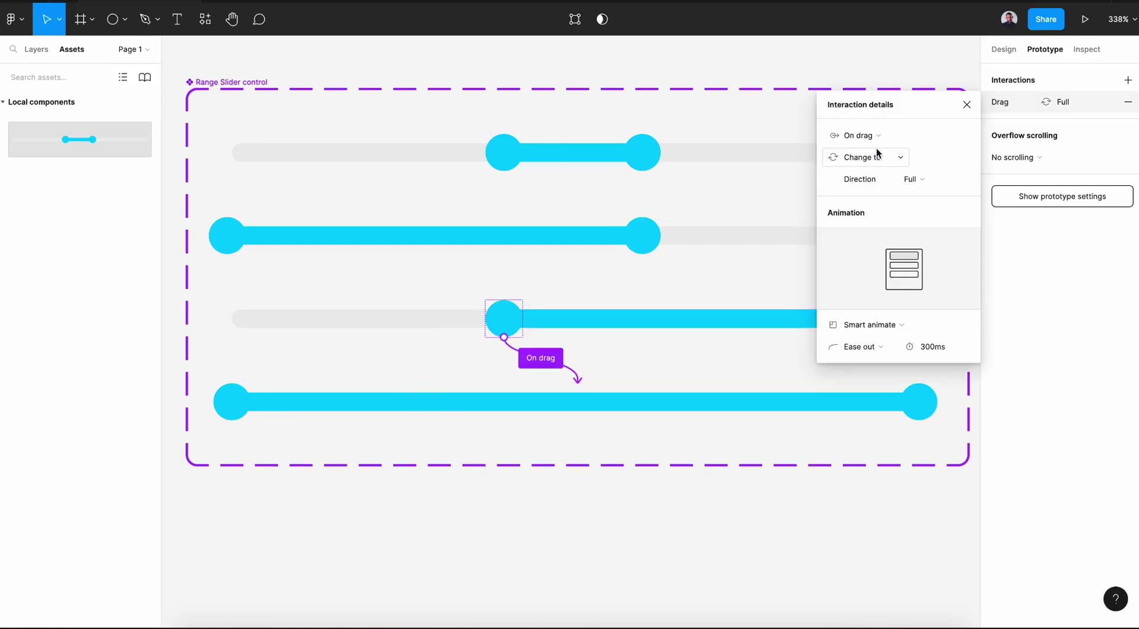
click(870, 325)
click(959, 159)
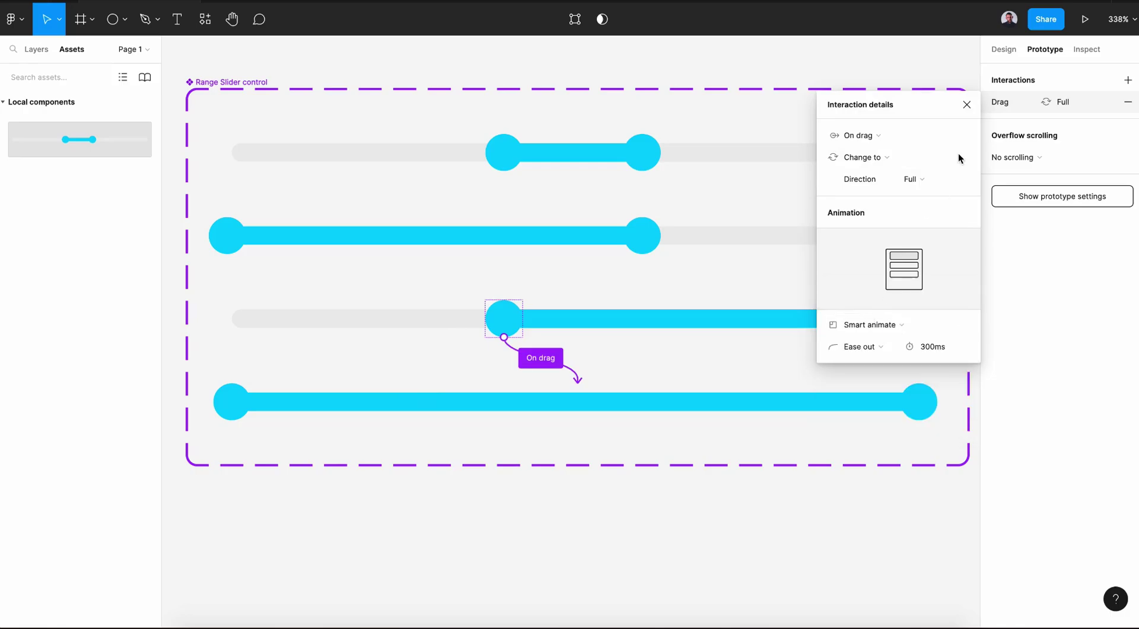
click(966, 105)
- Link the Right slider's right knob to the center variant with Smart animate
click(921, 333)
drag(919, 300, 645, 161)
click(896, 325)
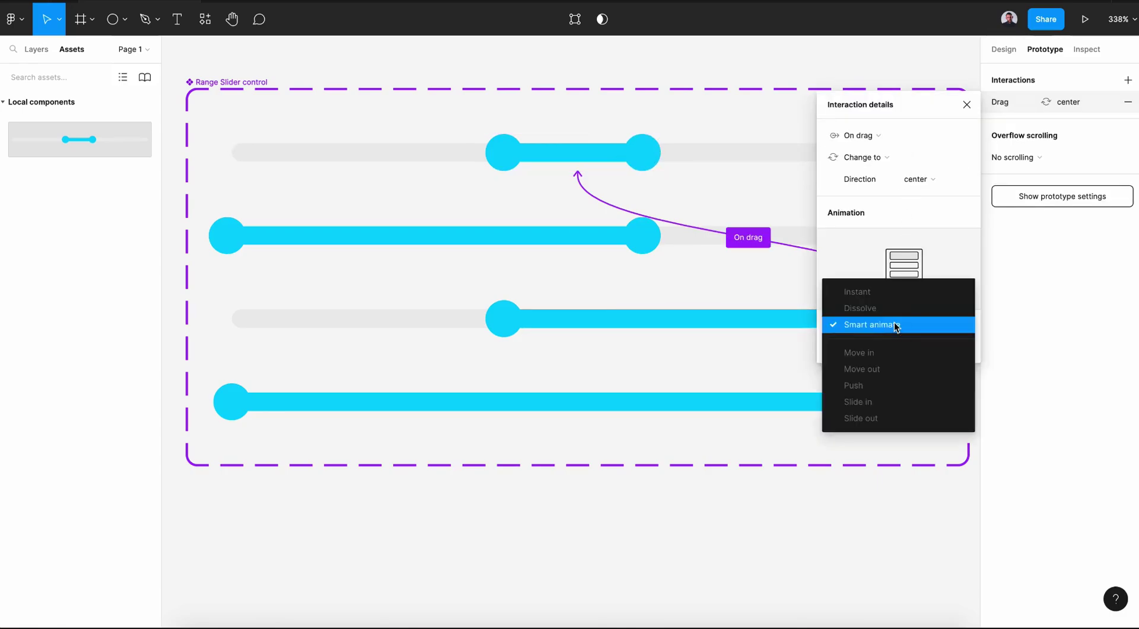
click(895, 325)
click(966, 104)
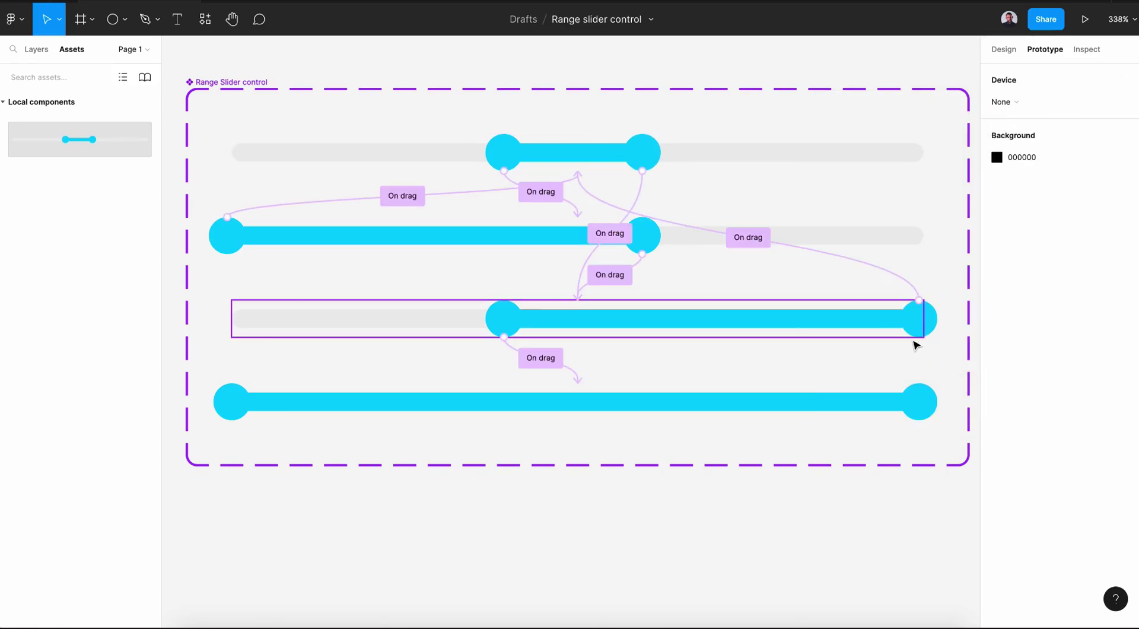
- Redirect the Left slider's right-knob connection to the Full variant
click(618, 283)
key(Escape)
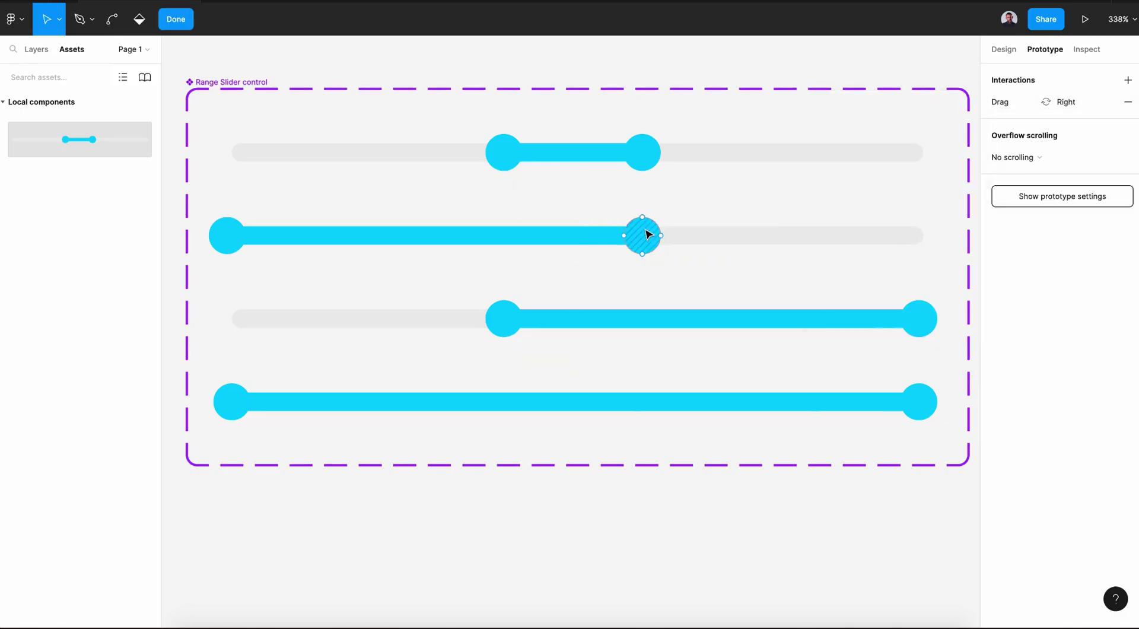
click(673, 273)
click(598, 281)
drag(598, 284, 625, 394)
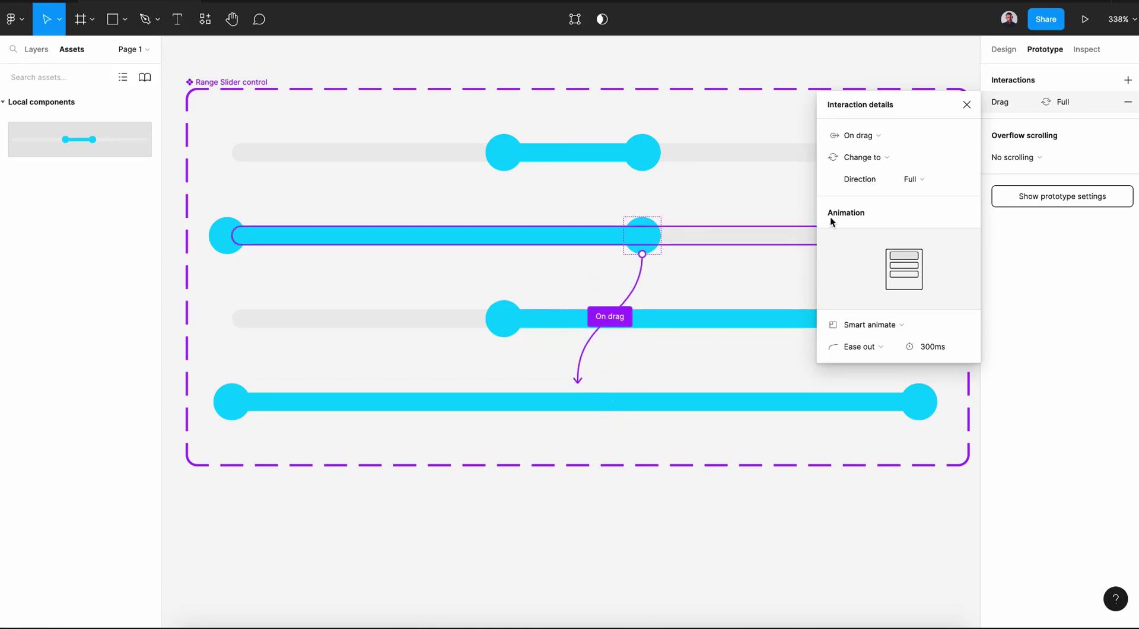
click(963, 109)
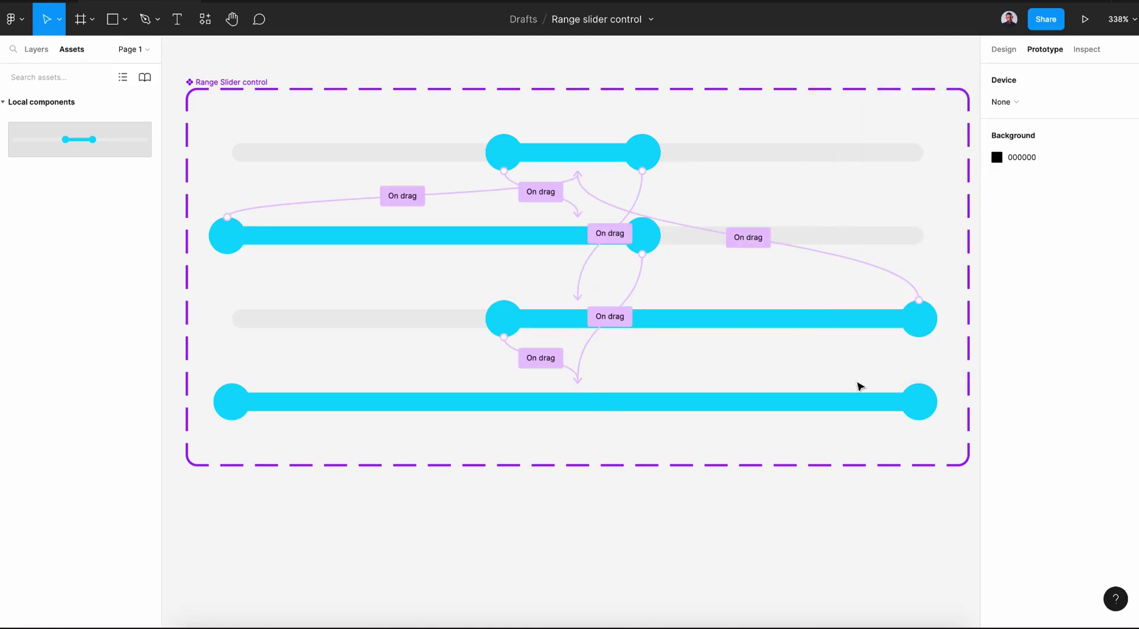
- Connect the Full slider's left knob to the center variant
click(918, 399)
click(229, 393)
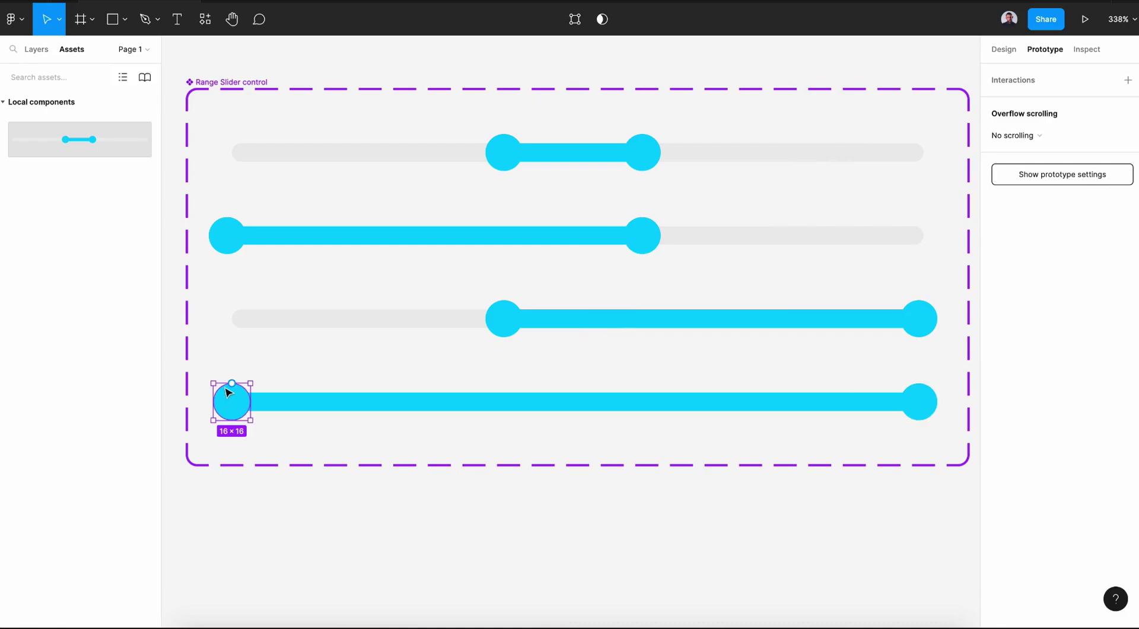
drag(233, 384, 577, 155)
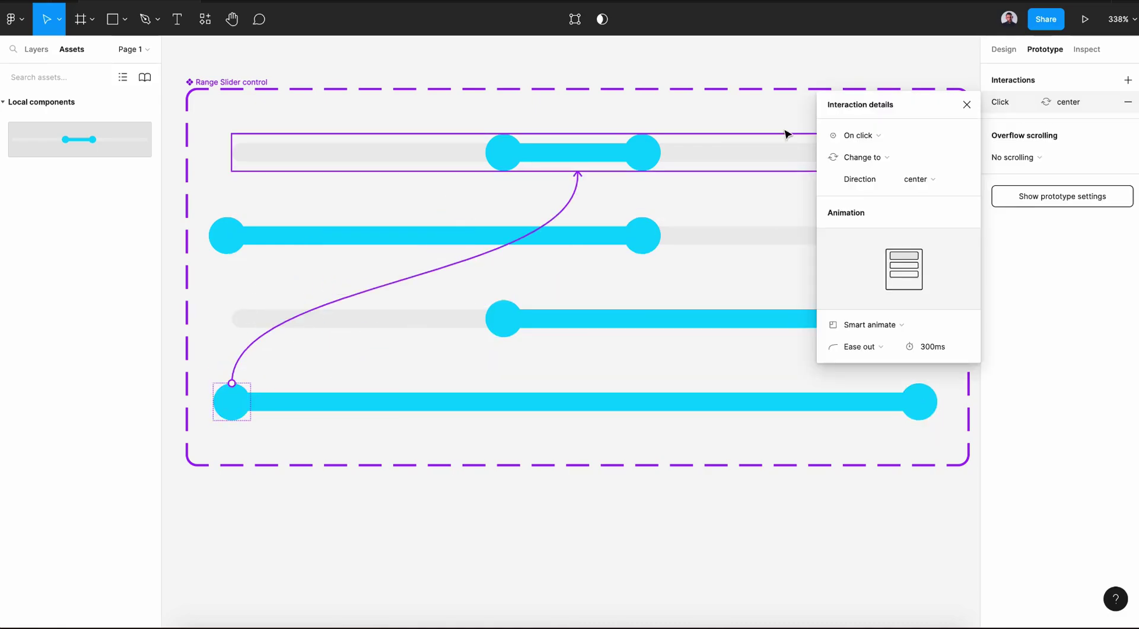
click(888, 130)
click(891, 151)
- Link the Full slider's right knob to center, On drag with Smart animate
click(919, 393)
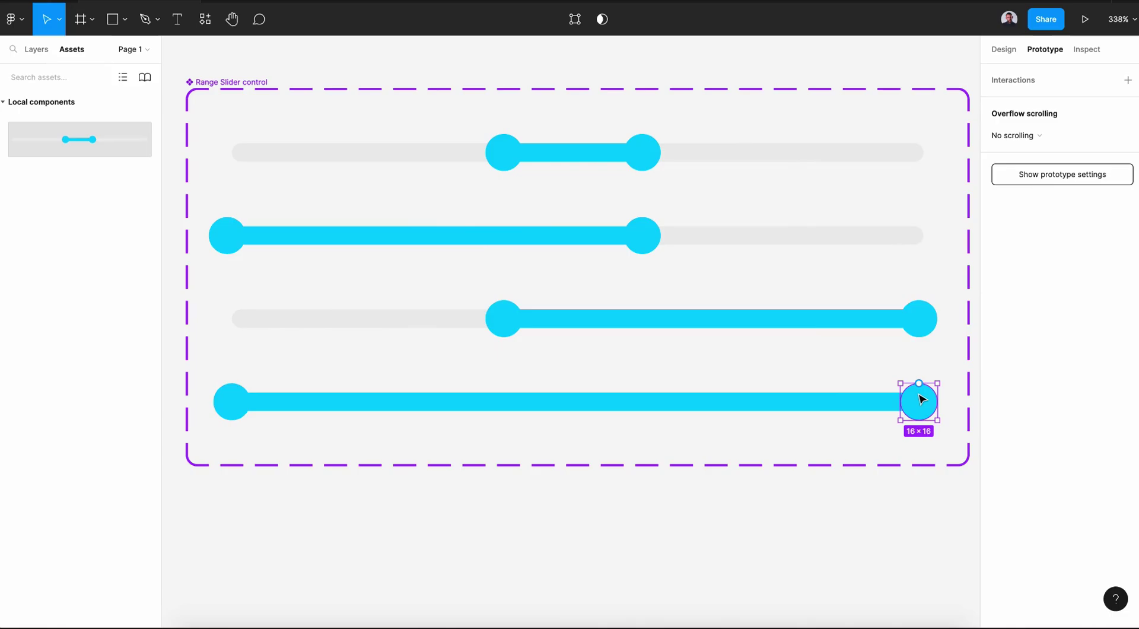
drag(920, 383, 596, 171)
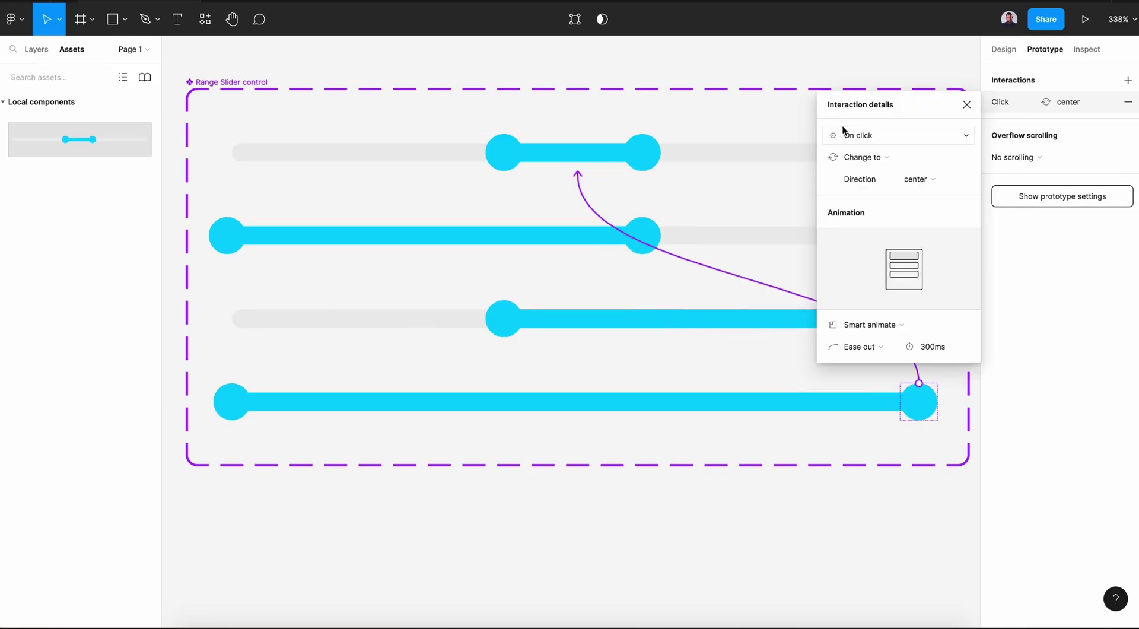
click(870, 134)
click(879, 152)
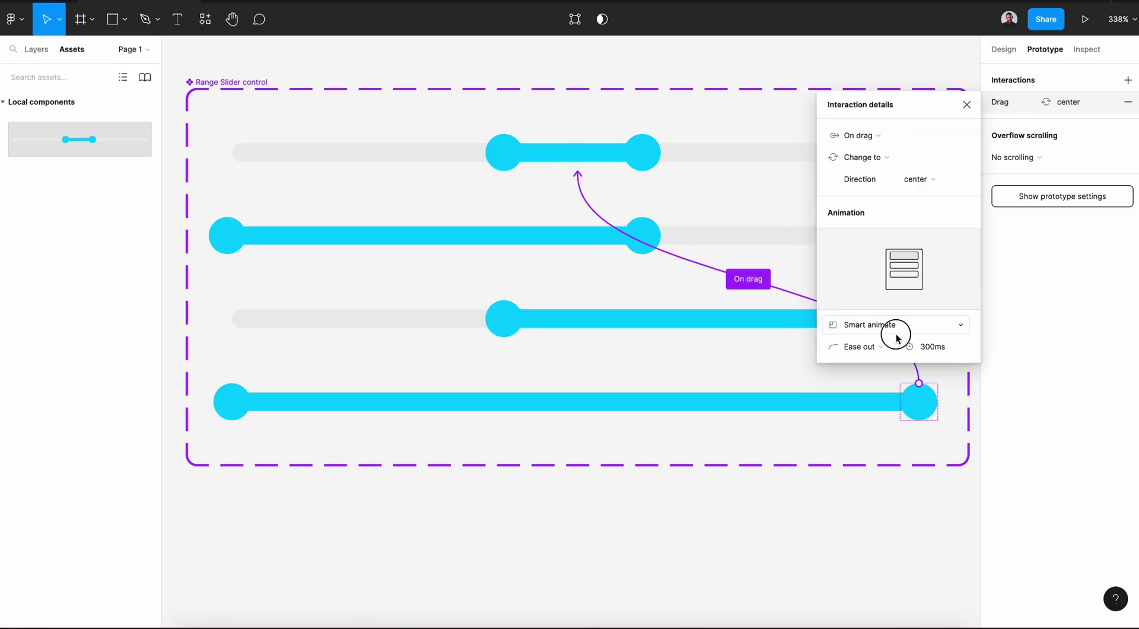
click(894, 327)
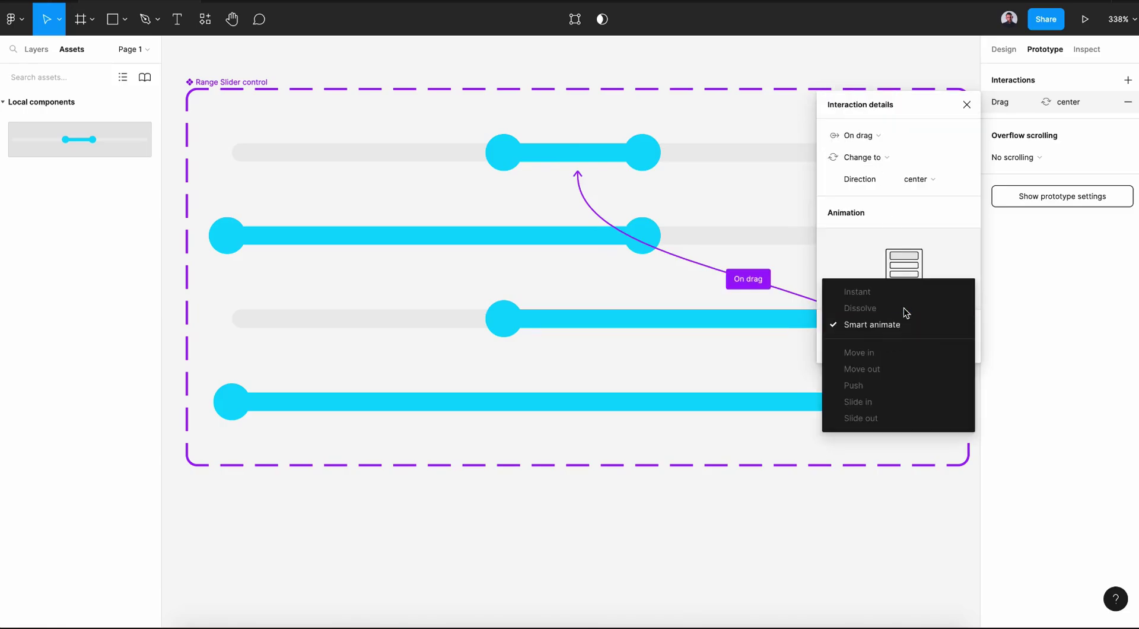
click(902, 324)
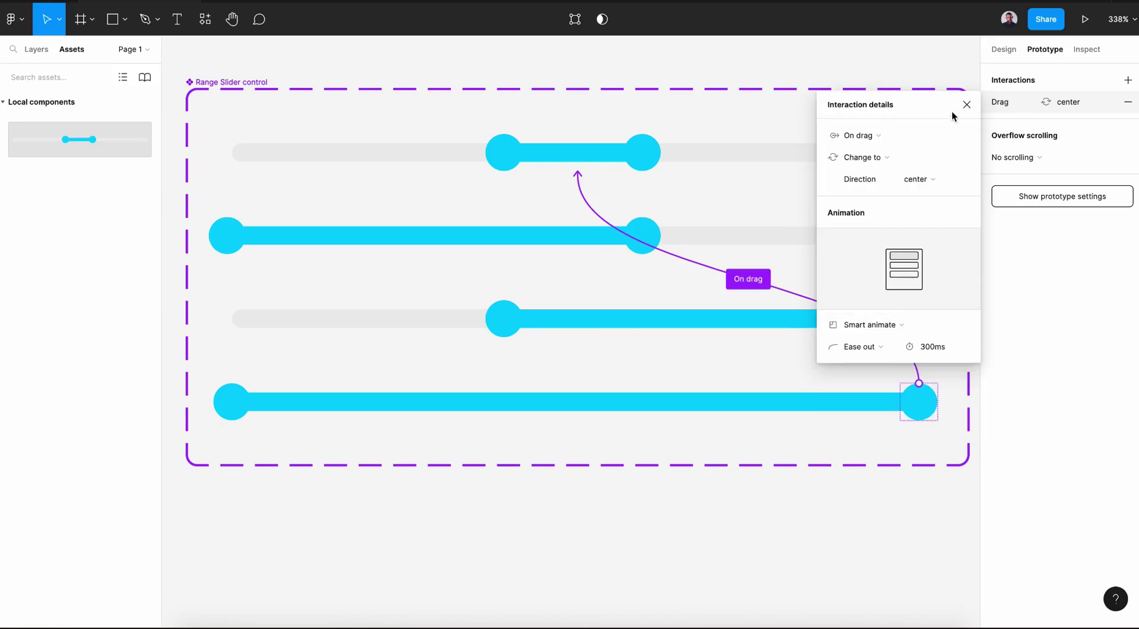
click(764, 522)
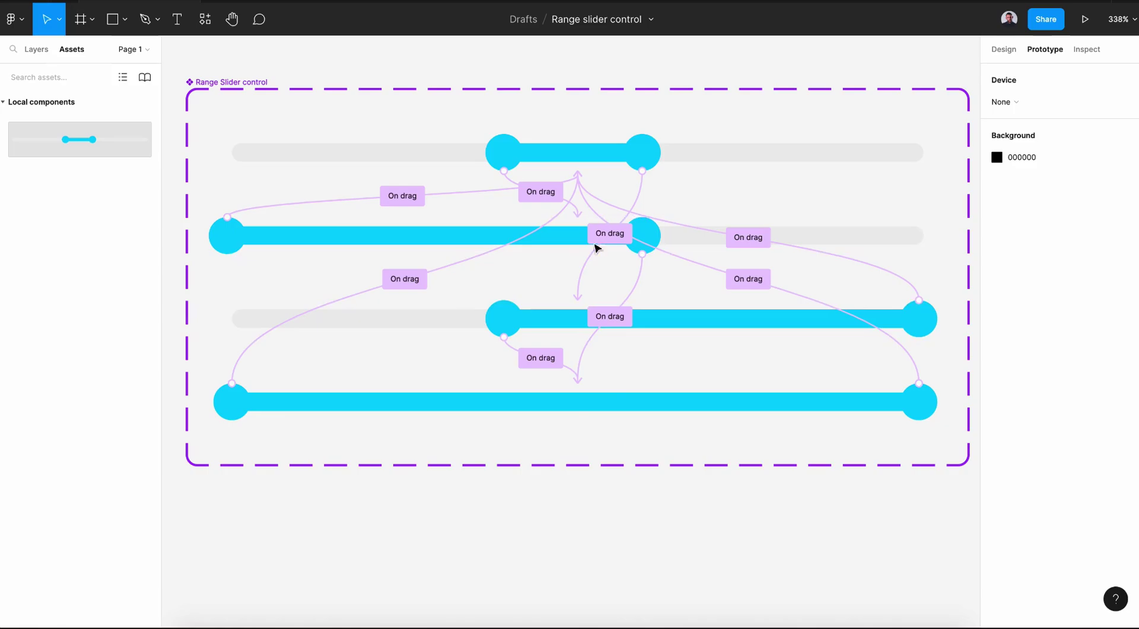
- Draw a new 438×235 frame, Frame 1, beside the component set
scroll(592, 495, down, 5)
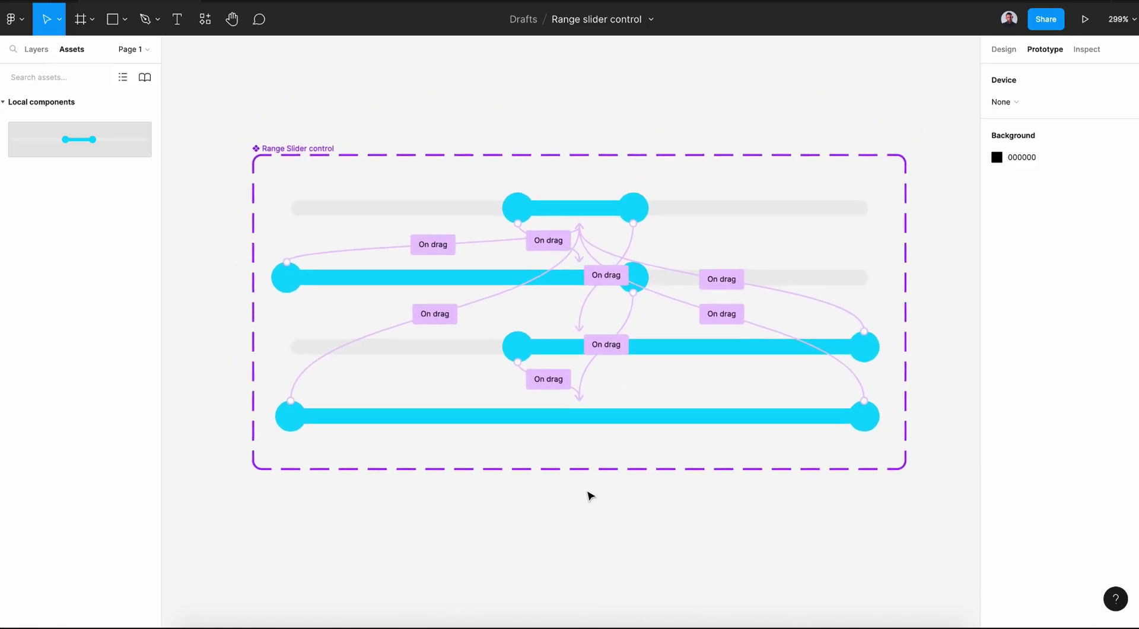
scroll(592, 495, right, 3)
scroll(592, 495, down, 2)
click(80, 19)
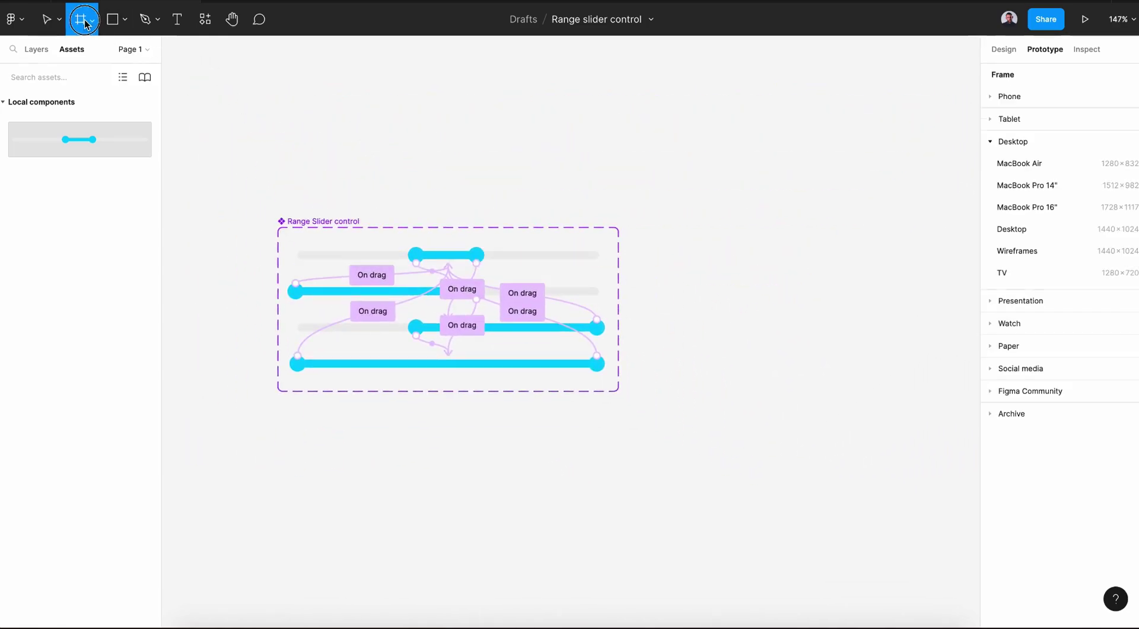
drag(663, 223, 979, 465)
- Place a Range Slider control instance from Assets into Frame 1 and select the frame
click(41, 50)
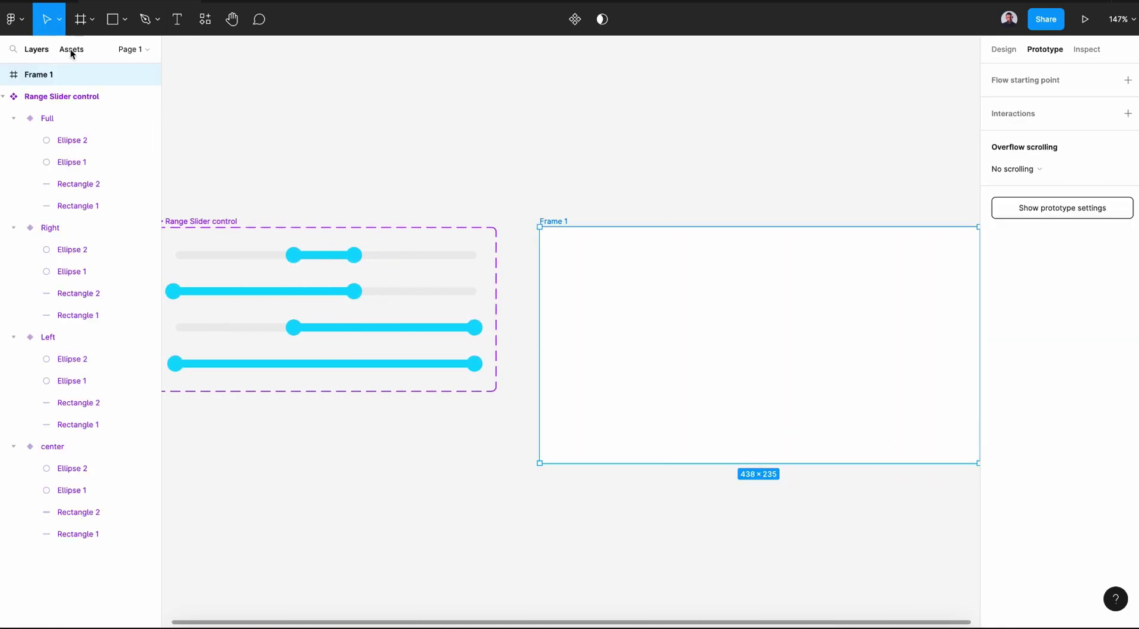
click(69, 50)
drag(72, 150, 770, 351)
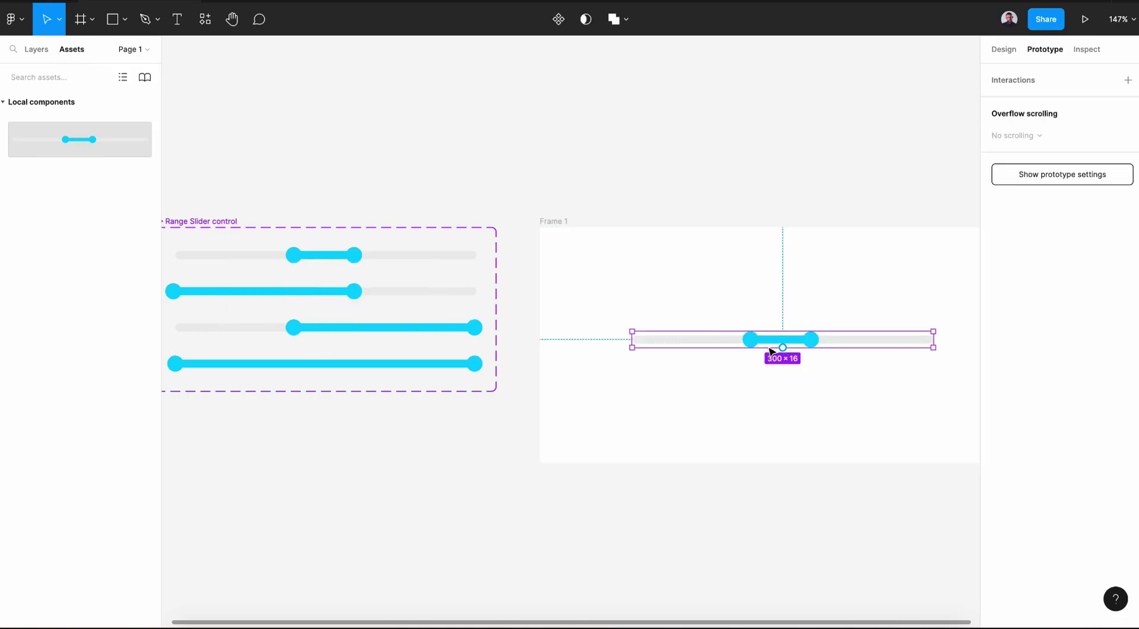
click(562, 223)
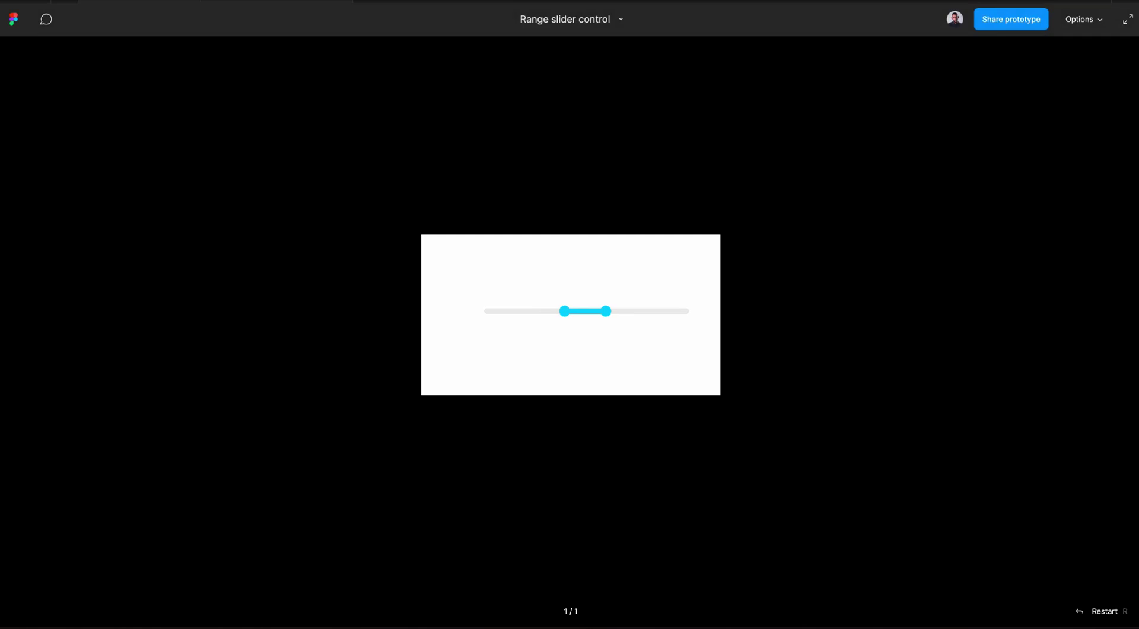
click(1121, 18)
- Retarget the Full slider's right-knob drag to Left and left-knob drag to Right
scroll(446, 427, left, 5)
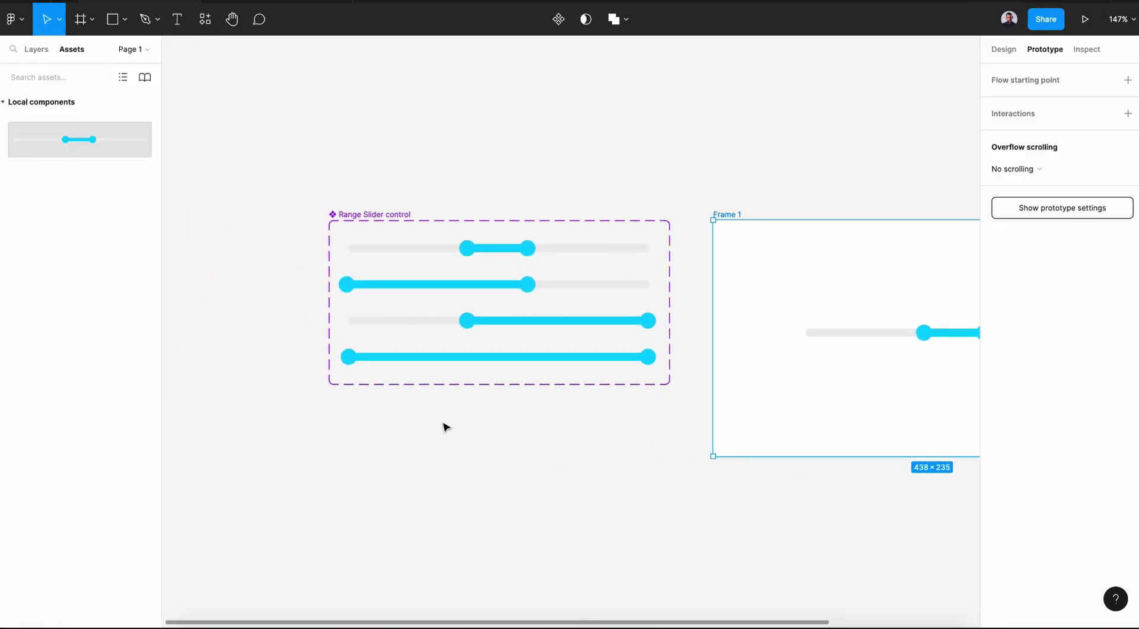
key(Escape)
ctrl+scroll(369, 274, up, 5)
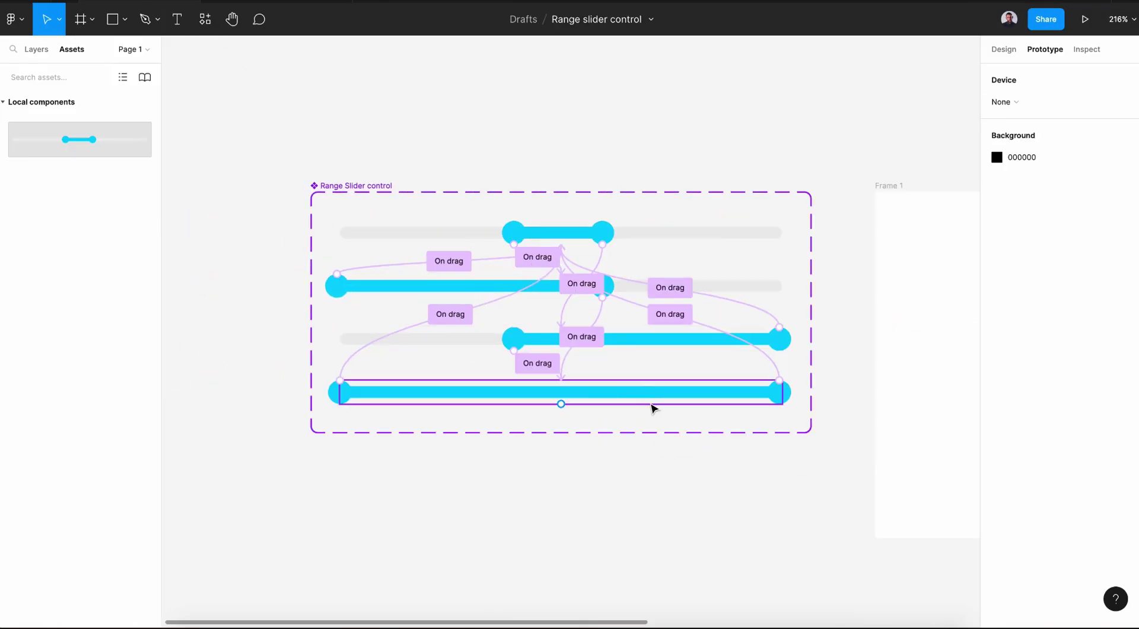
click(790, 394)
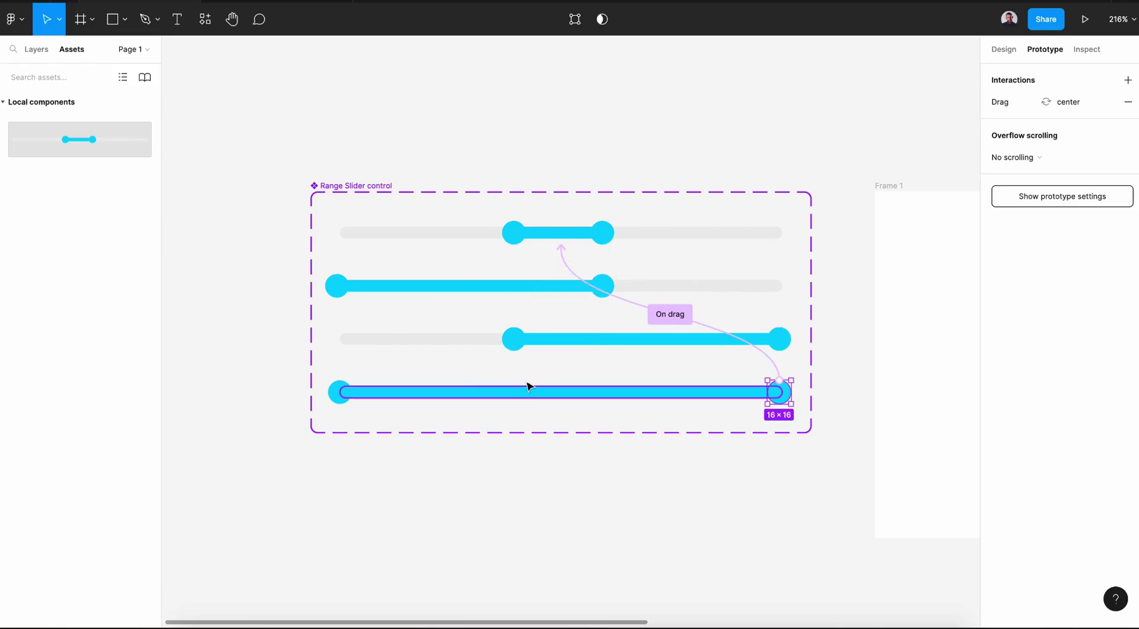
click(339, 392)
key(Escape)
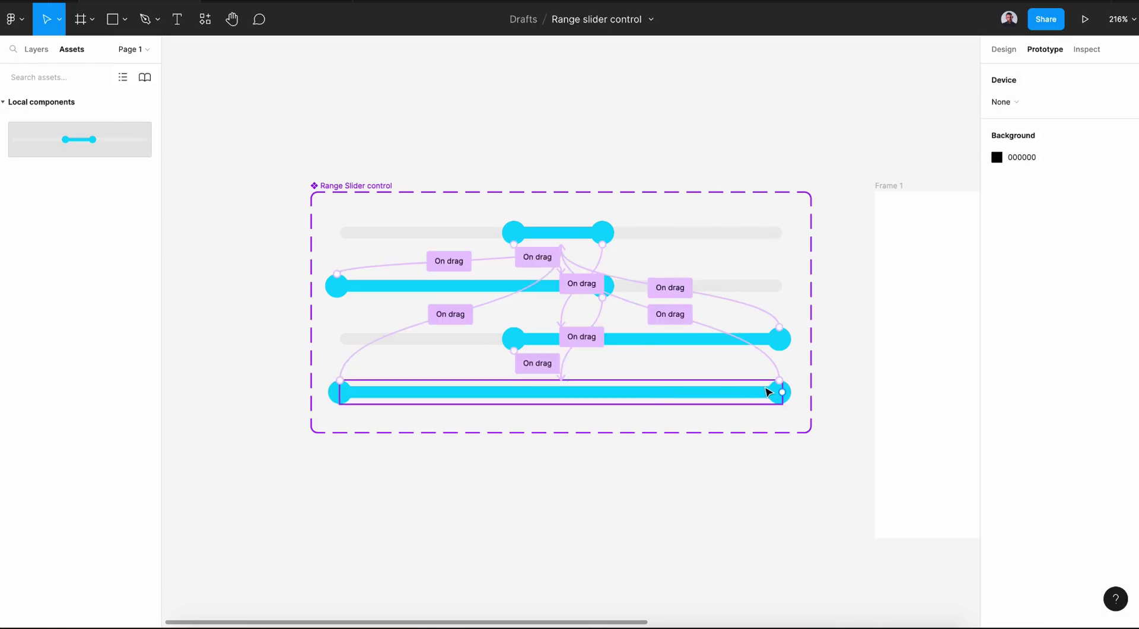
click(770, 361)
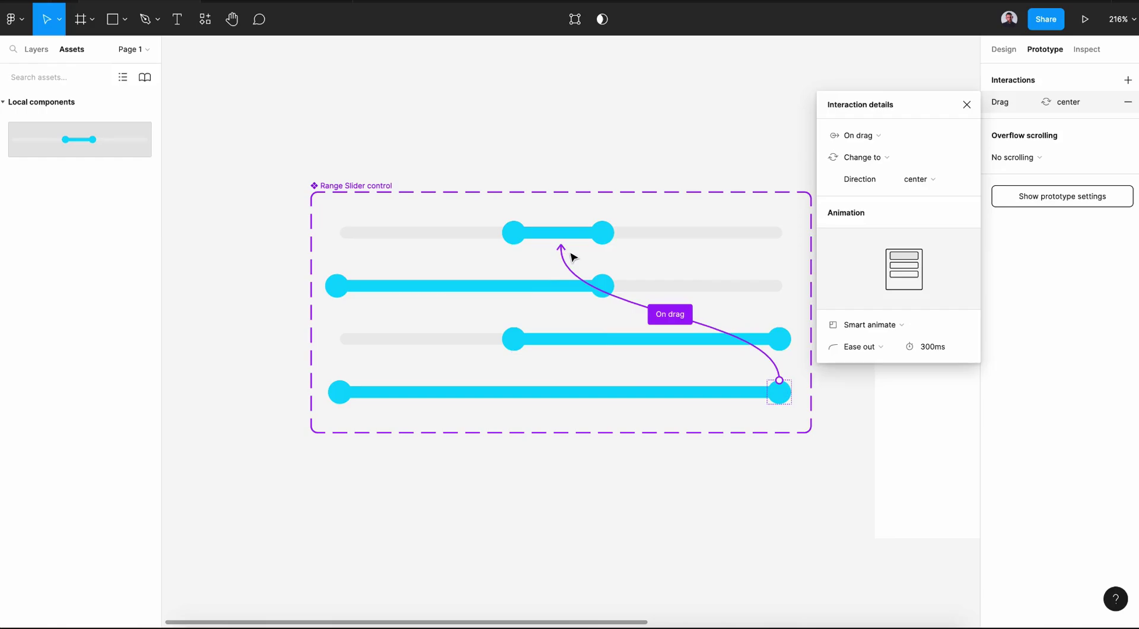
drag(568, 268, 575, 301)
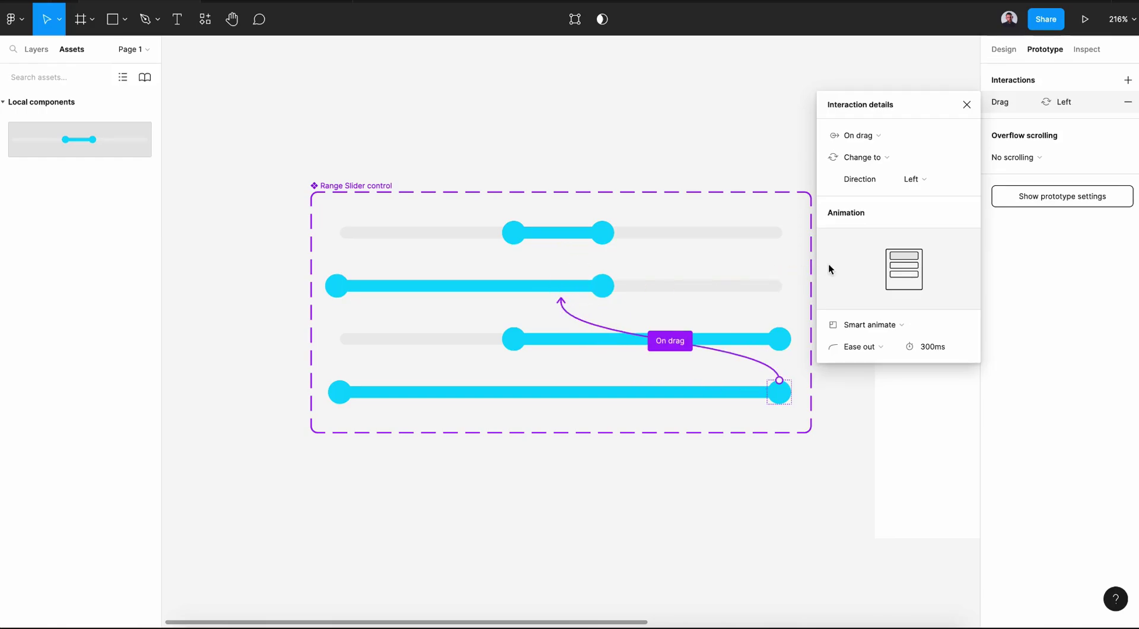
click(350, 359)
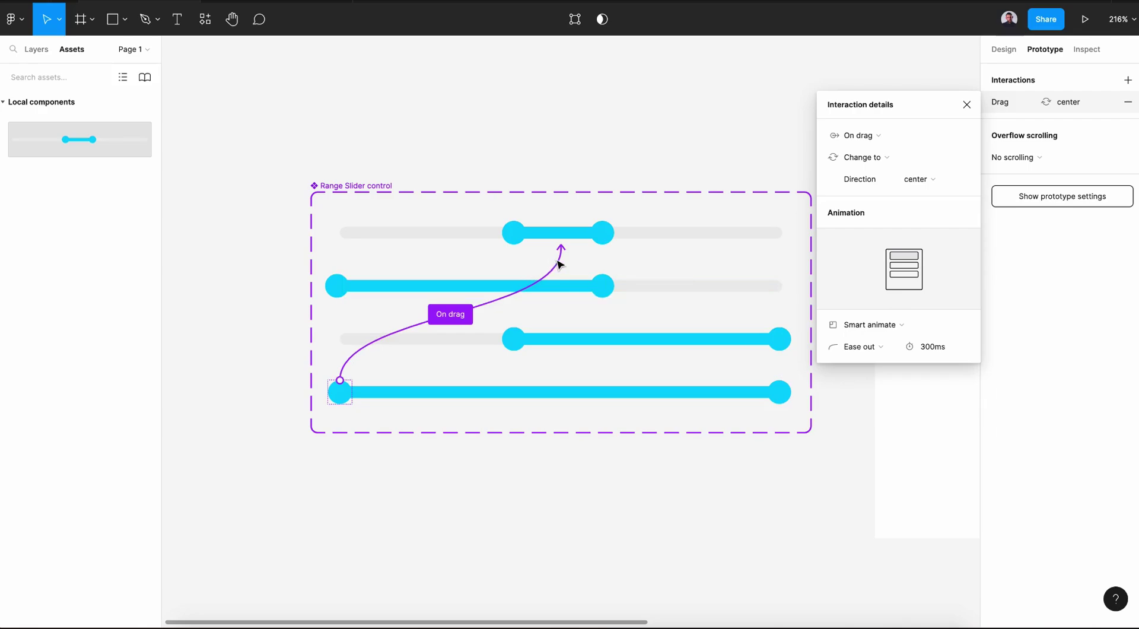
drag(559, 264, 547, 355)
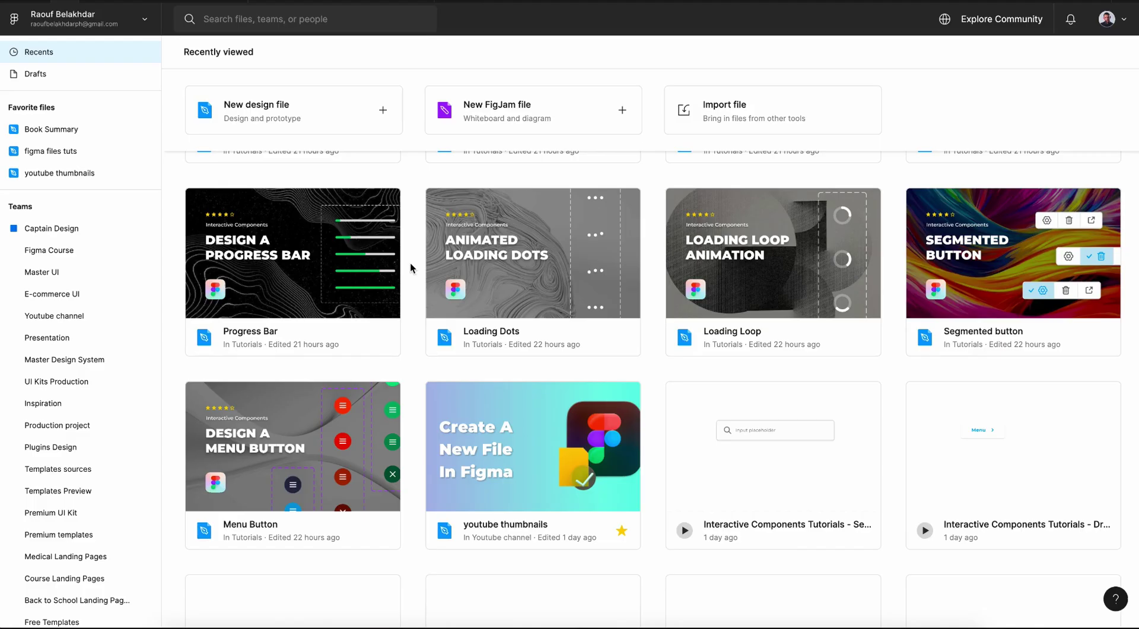
- Open the Master UI Plus – Create Dynamic User Interfaces file from Recently viewed
scroll(410, 265, up, 3)
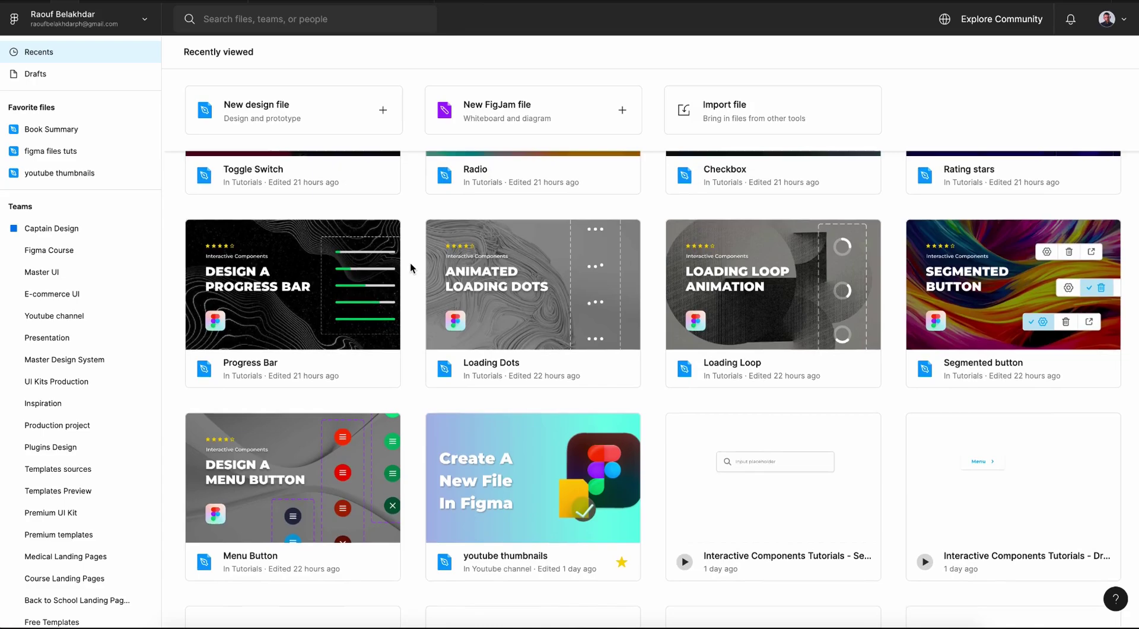
scroll(410, 263, up, 2)
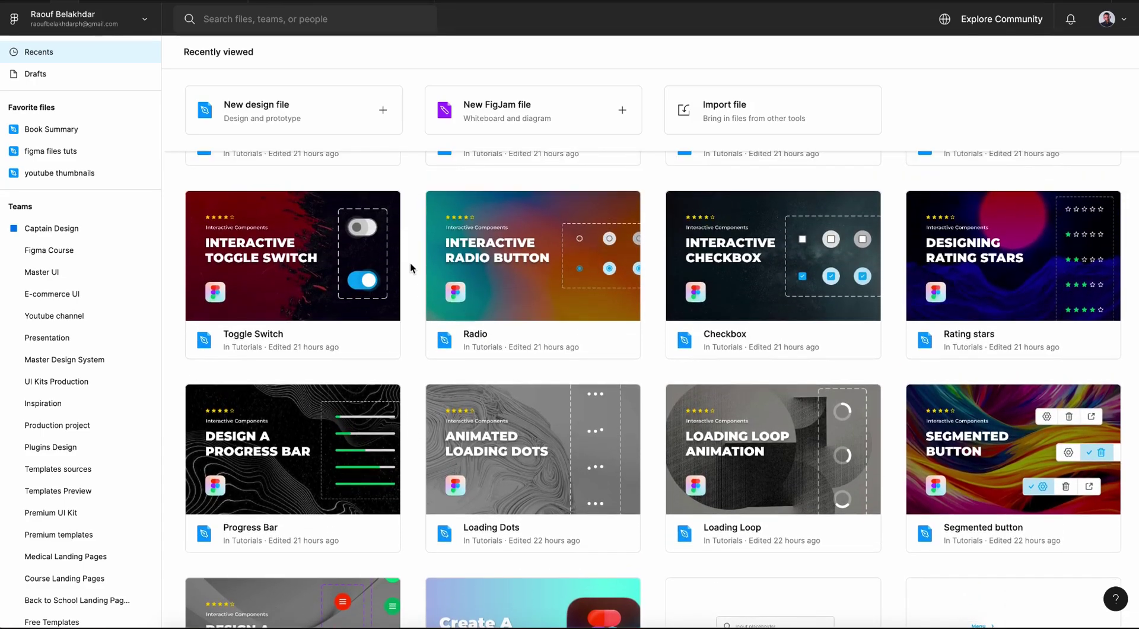
scroll(410, 262, up, 2)
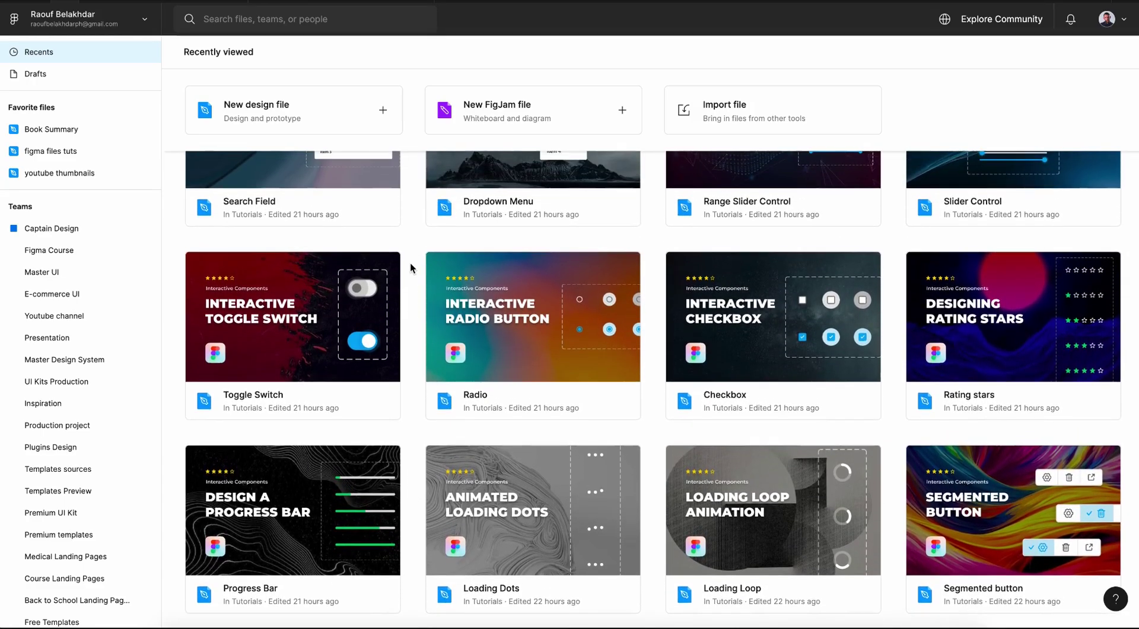
scroll(410, 267, up, 3)
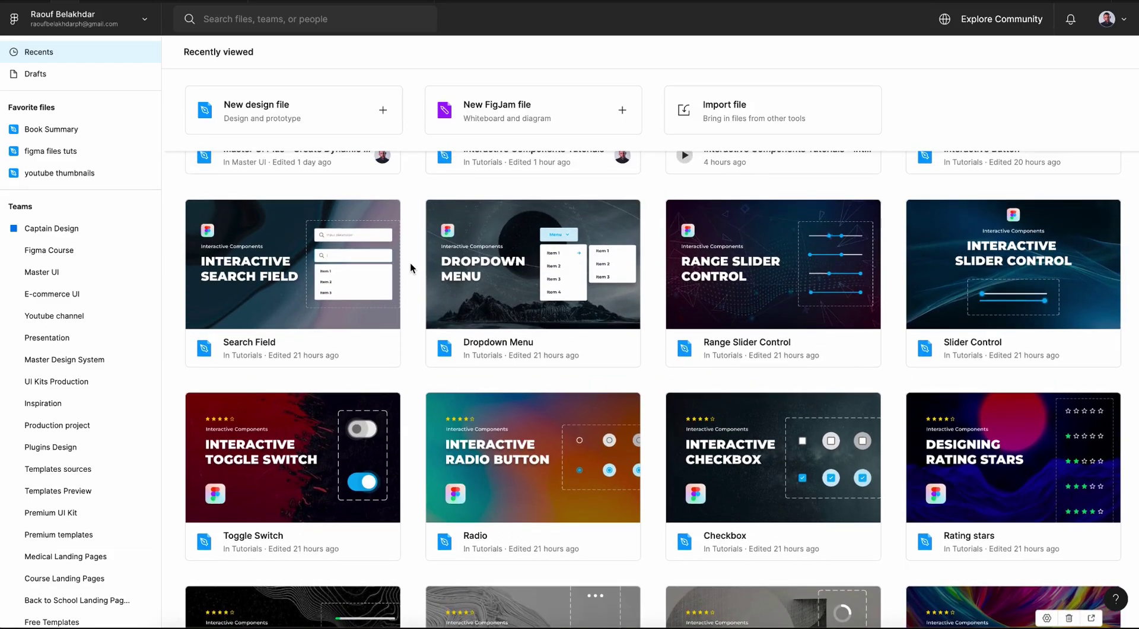
scroll(410, 262, up, 4)
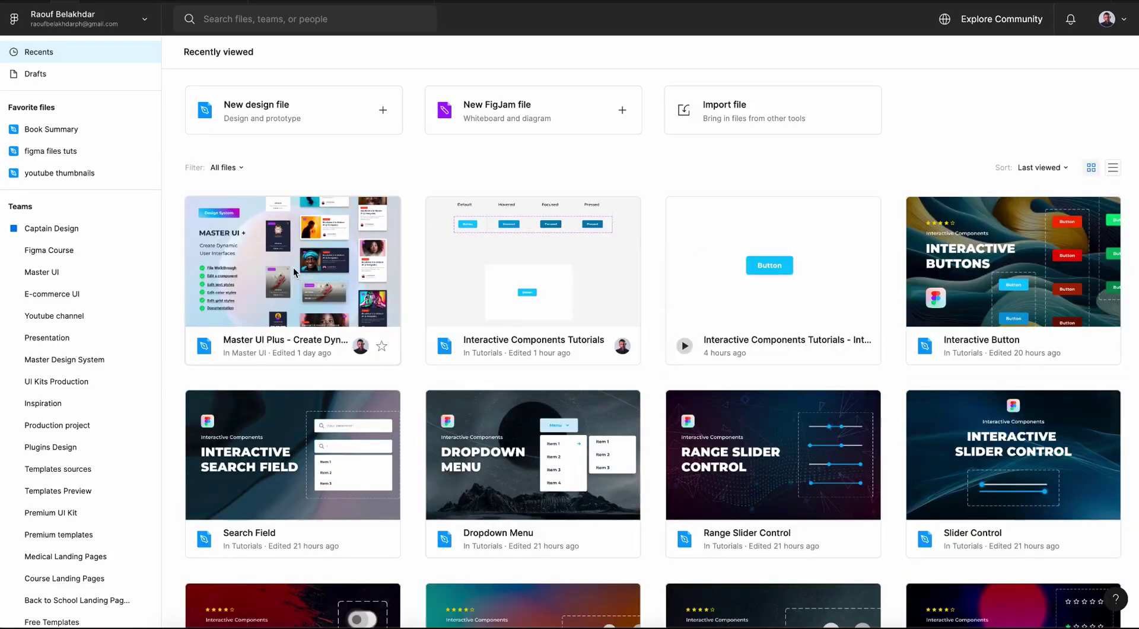
double_click(293, 267)
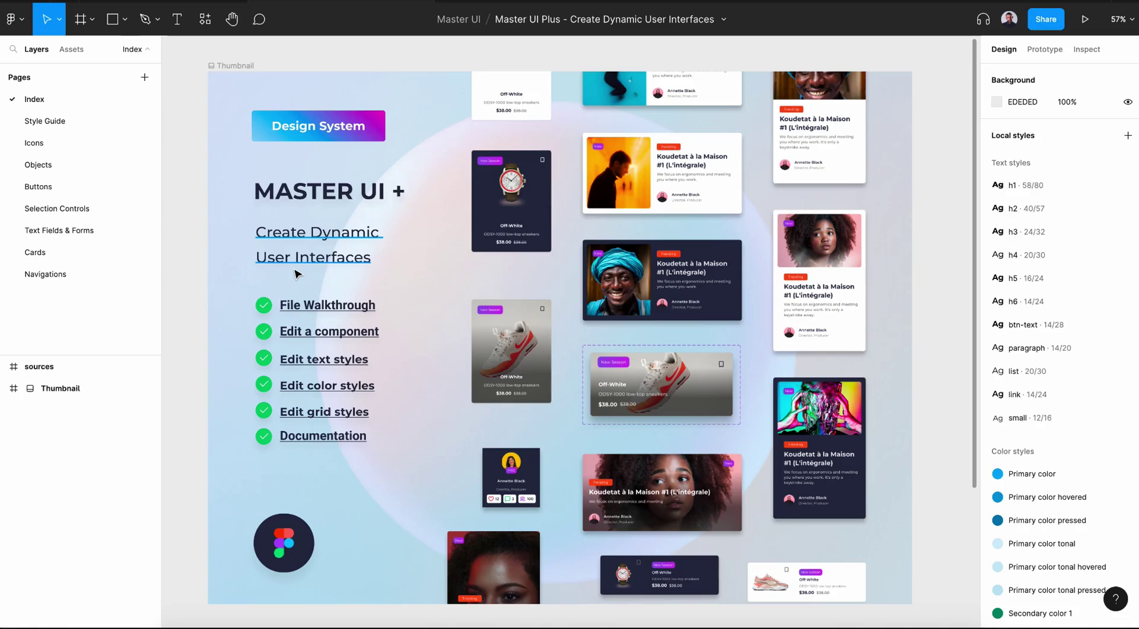
- View the Icons, Objects, Buttons, Selection Controls, Text Fields & Forms, then Cards pages
click(94, 142)
click(89, 161)
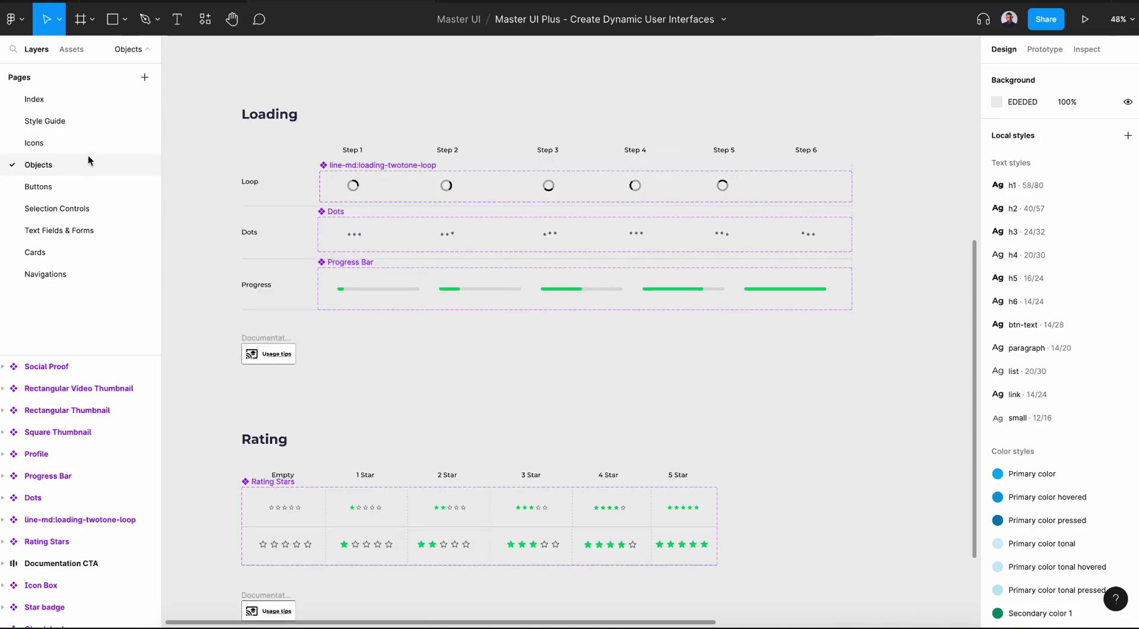
click(90, 188)
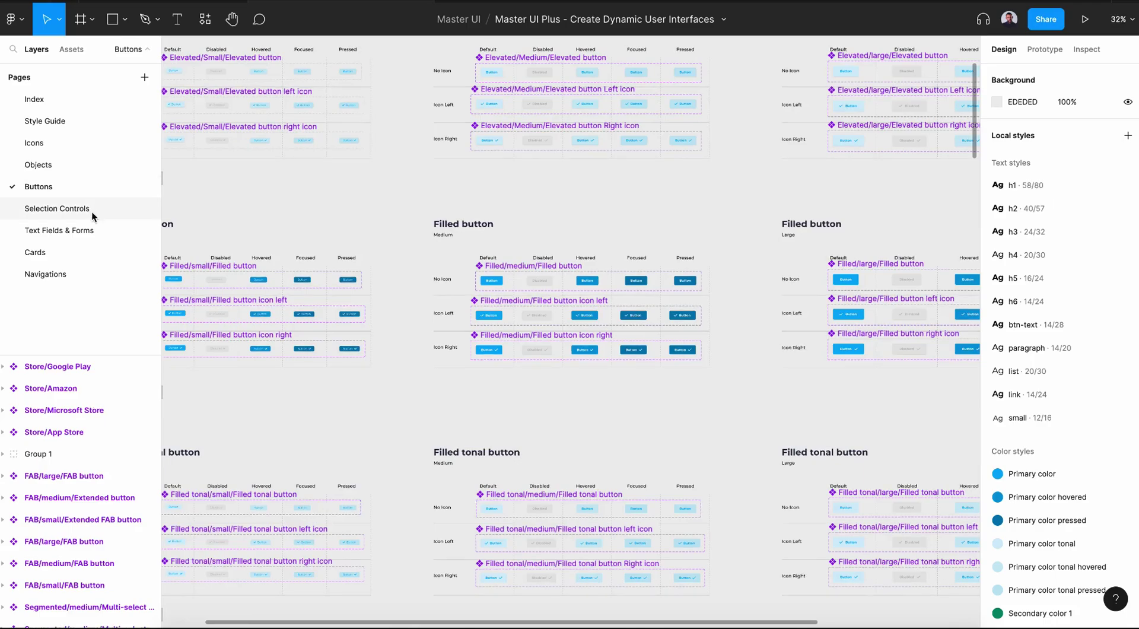
click(92, 212)
click(91, 233)
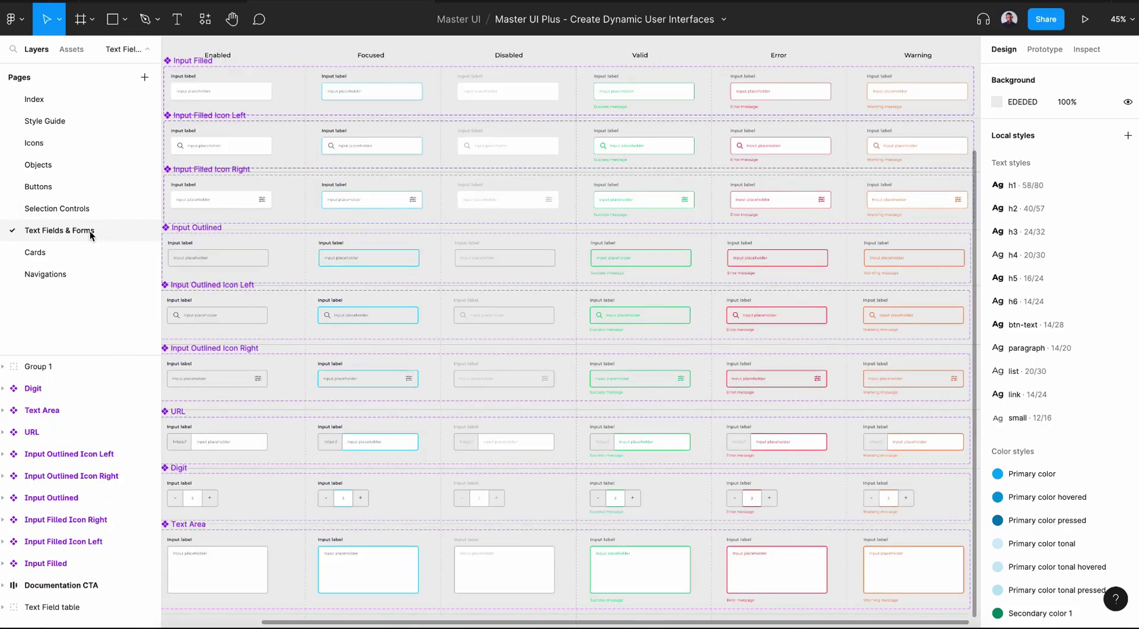
click(87, 255)
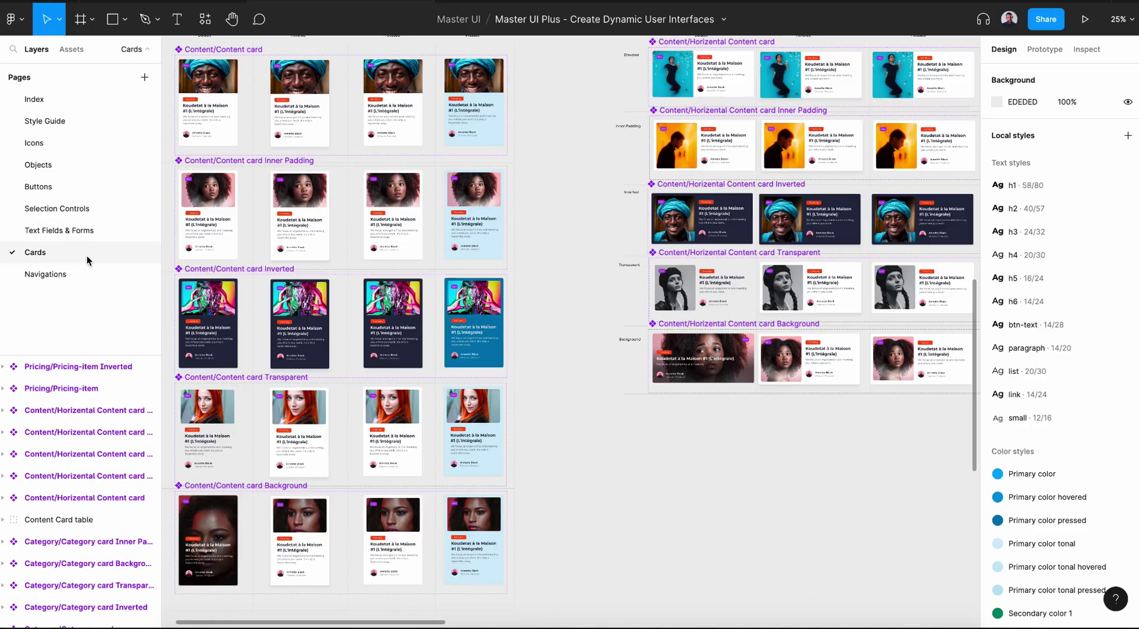